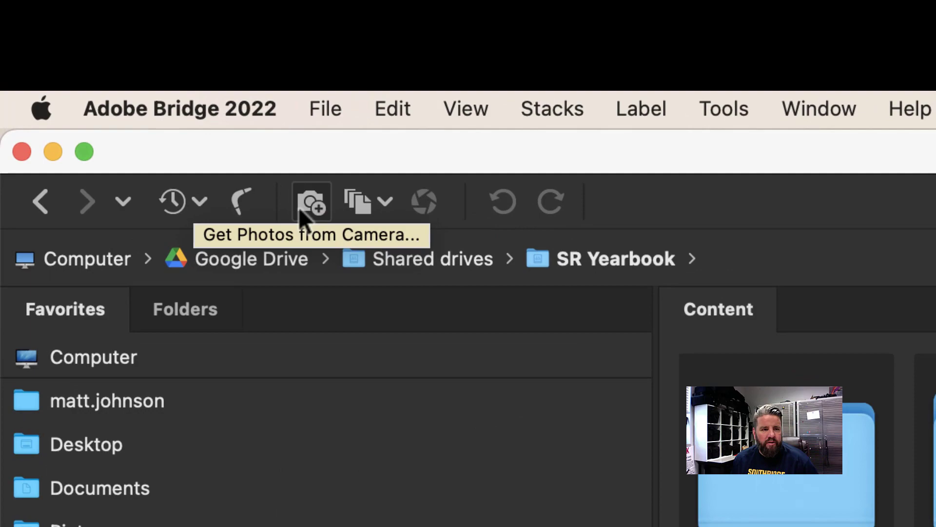
Open the Photo Downloader's advanced view listing the card's 138 photos with thumbnails
click(298, 207)
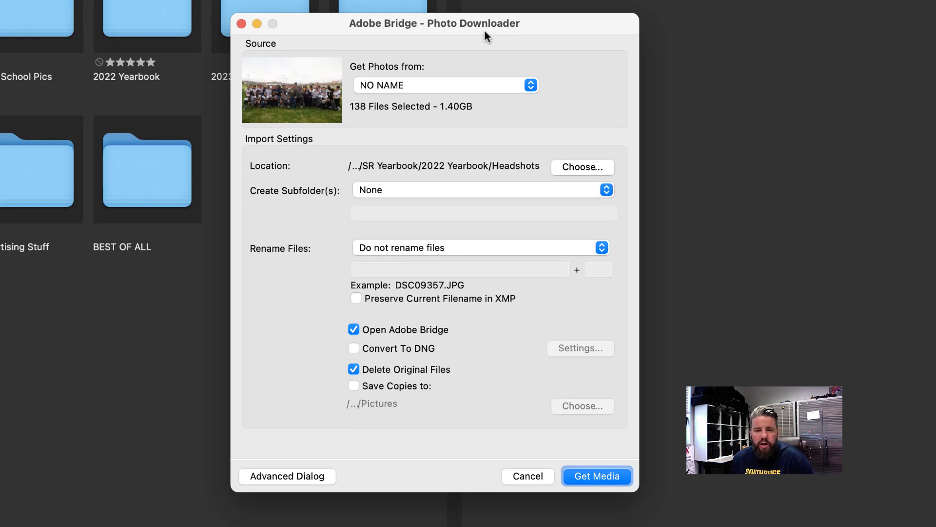
click(281, 476)
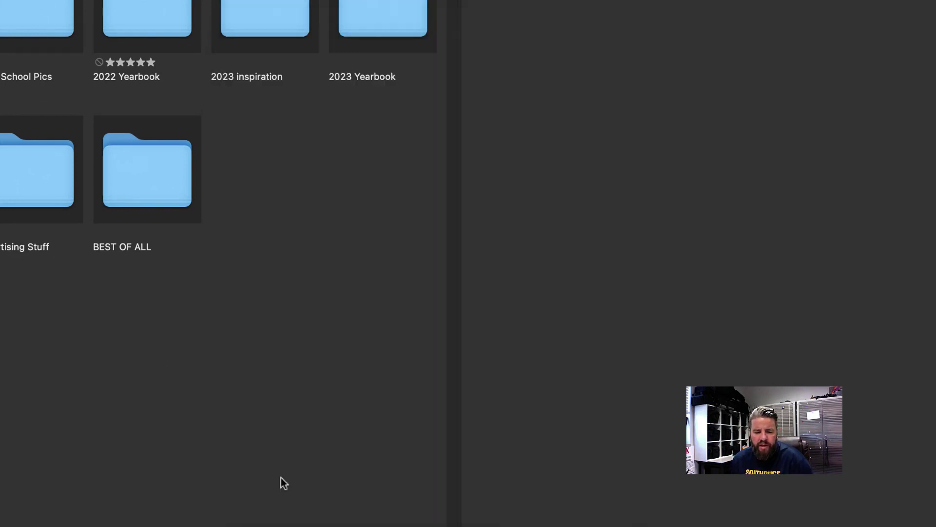
click(429, 161)
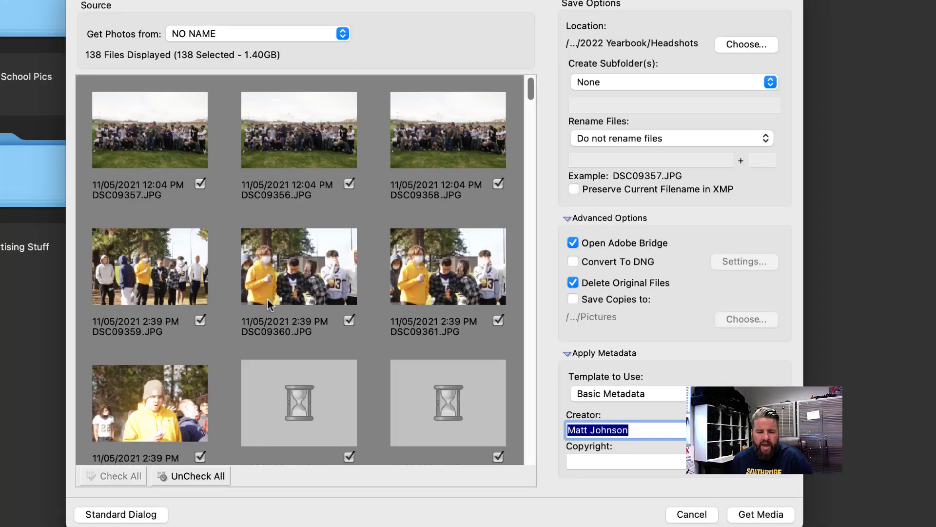
scroll(351, 318, down, 10)
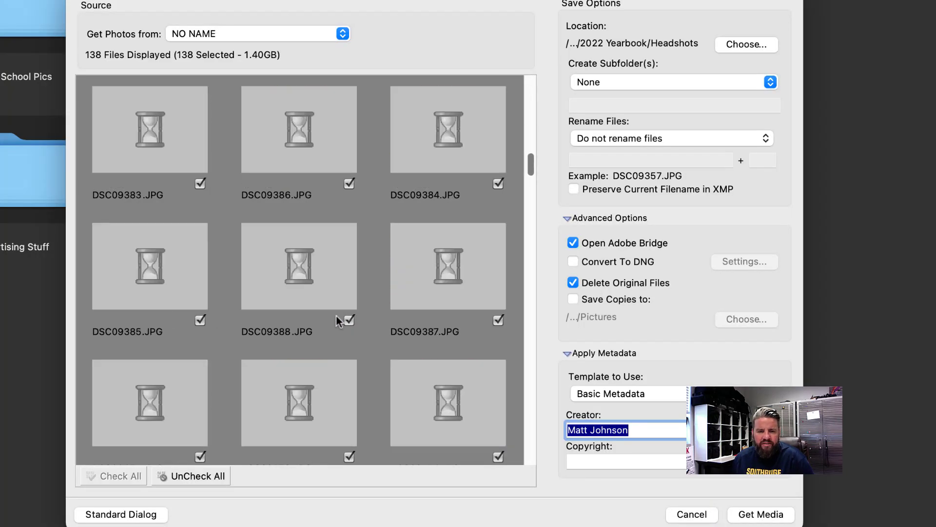
scroll(331, 299, up, 10)
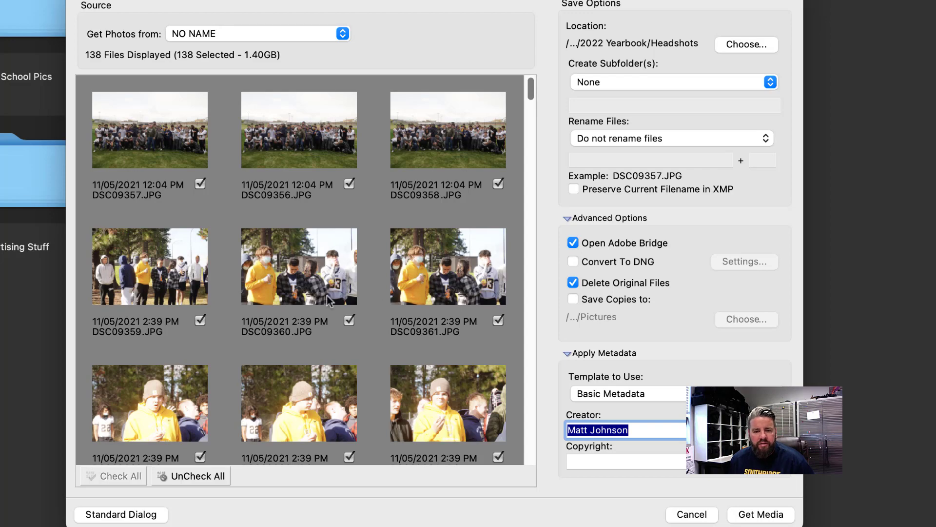
scroll(295, 299, down, 2)
scroll(294, 295, down, 4)
scroll(294, 295, up, 6)
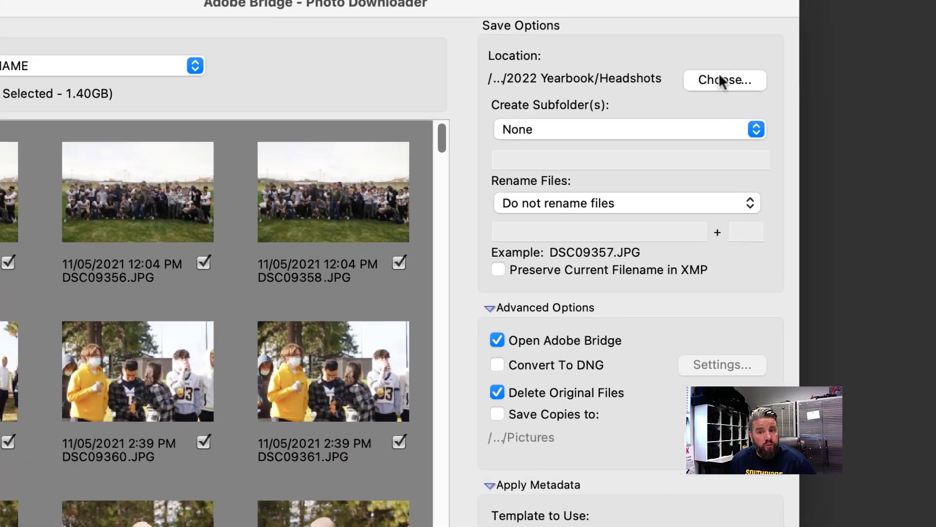
click(743, 47)
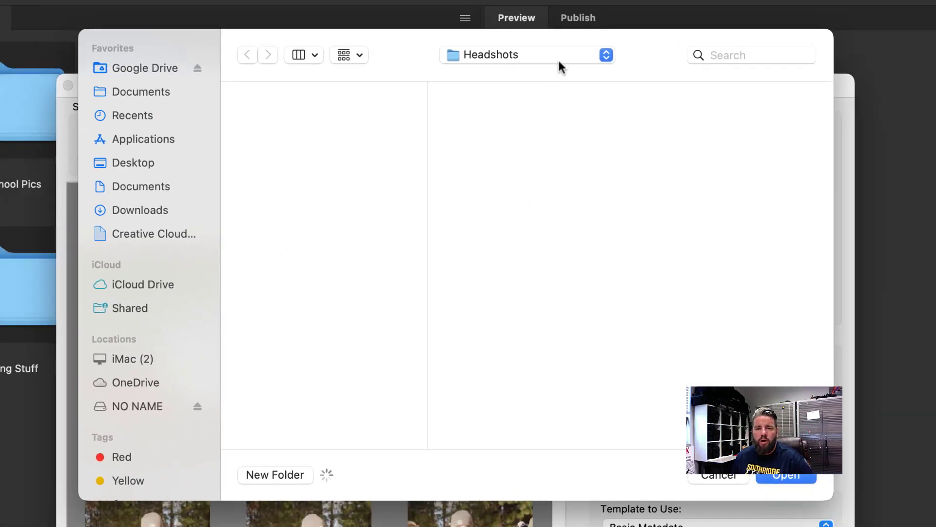
Set the save location to 2022 Yearbook/!Fall Sports/Football/Varsity/vs Bellevue 11-5-21
click(487, 38)
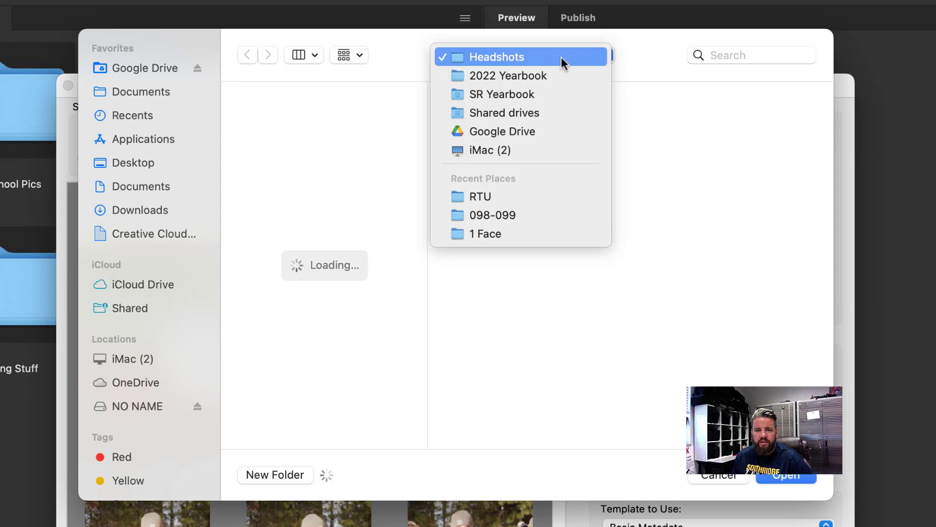
click(539, 78)
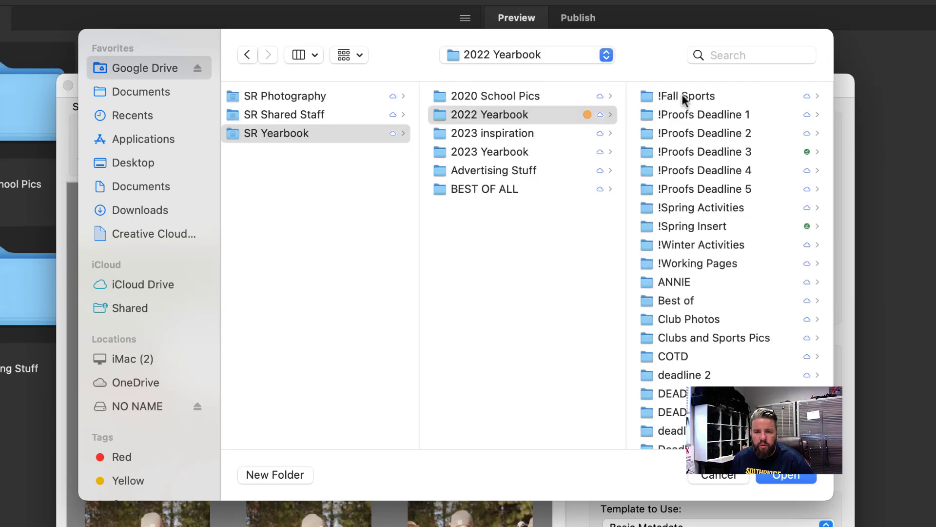
click(682, 99)
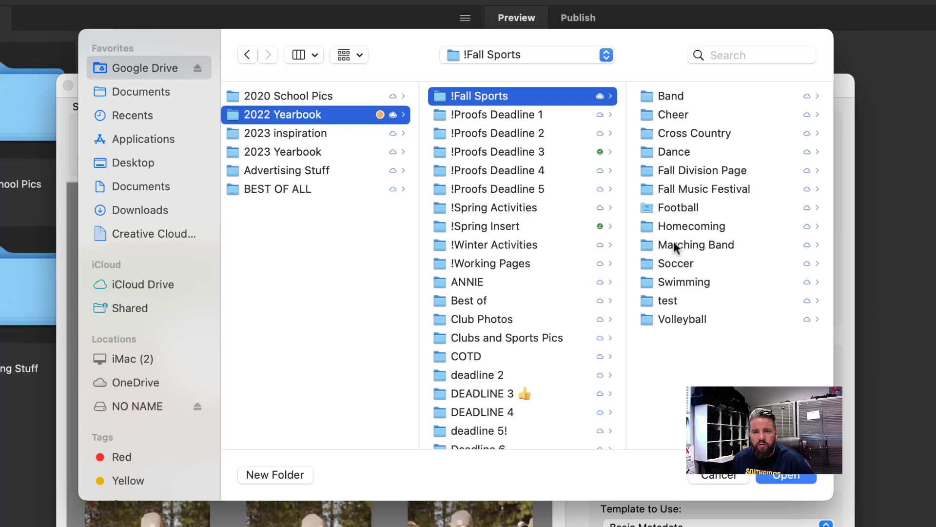
click(680, 209)
click(662, 189)
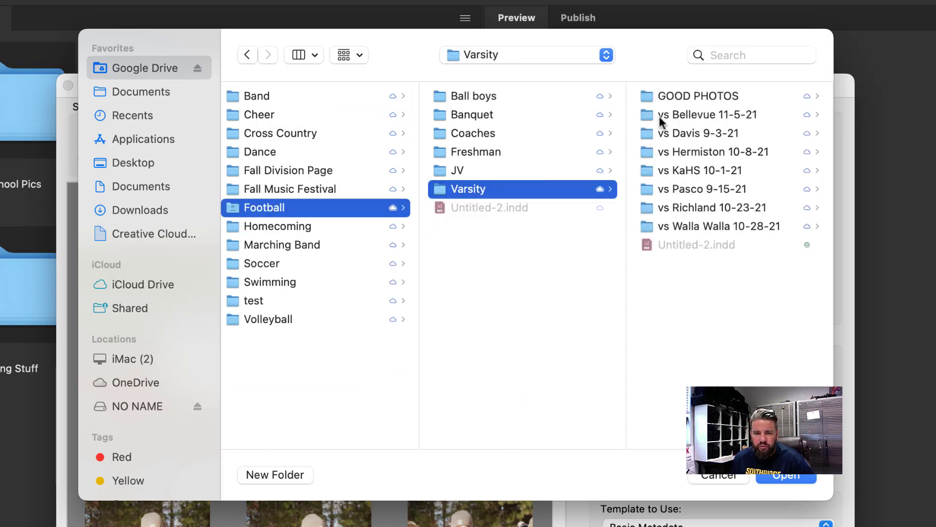
click(691, 117)
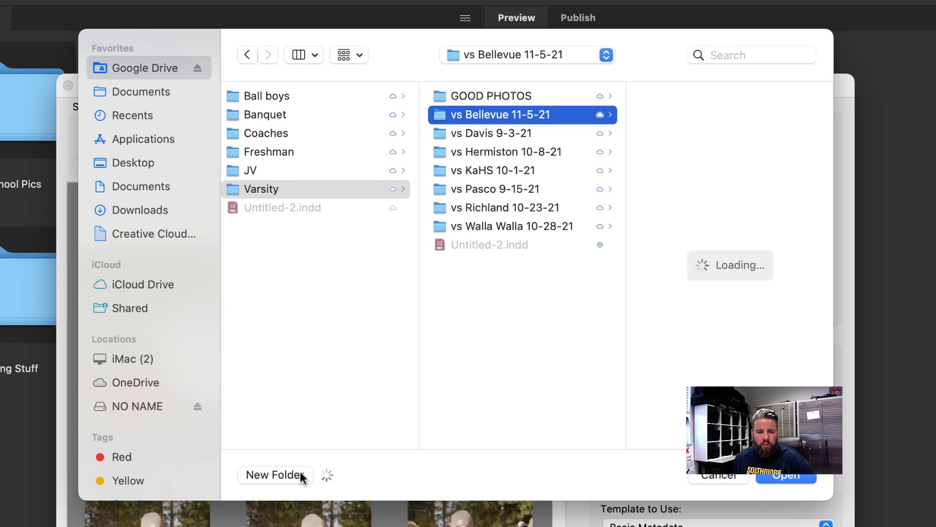
click(795, 476)
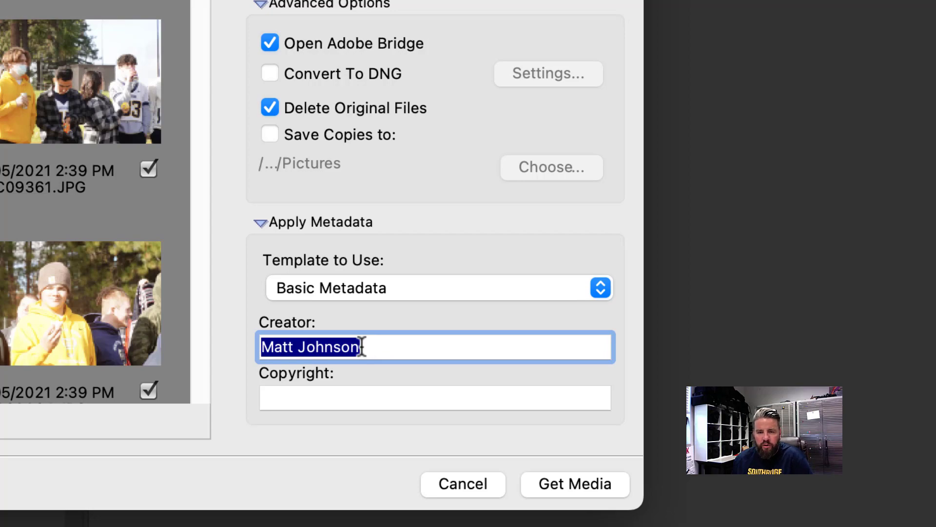
Start copying the 138 photos off the card with Get Media
click(573, 484)
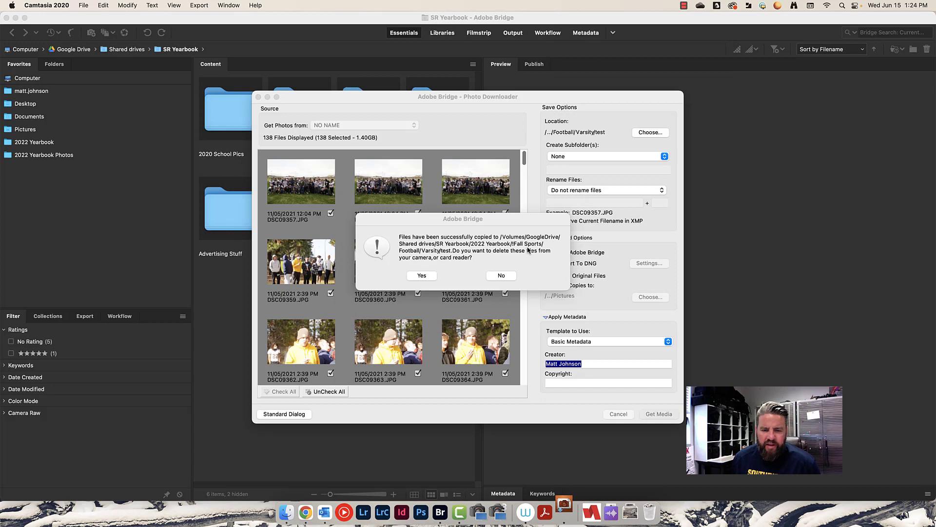
Delete the copied originals from the card and acknowledge the deletion alert
click(423, 275)
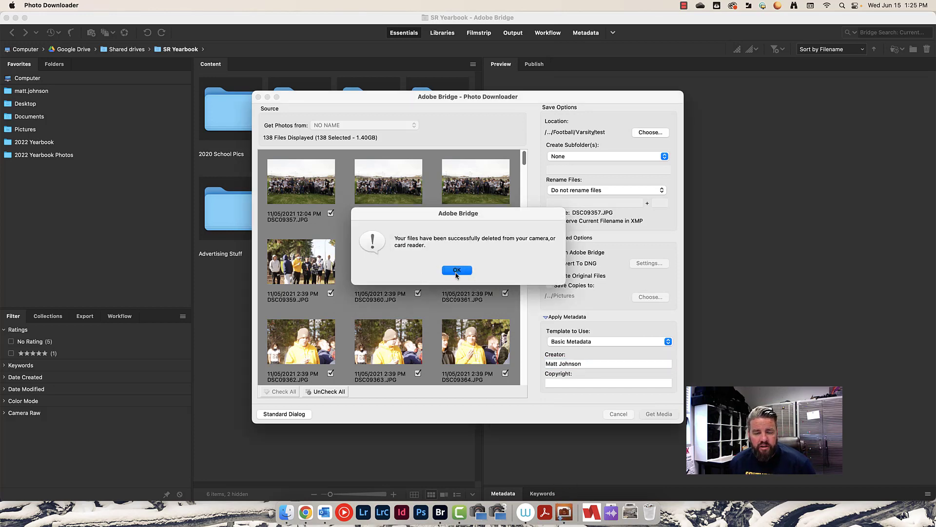
click(457, 270)
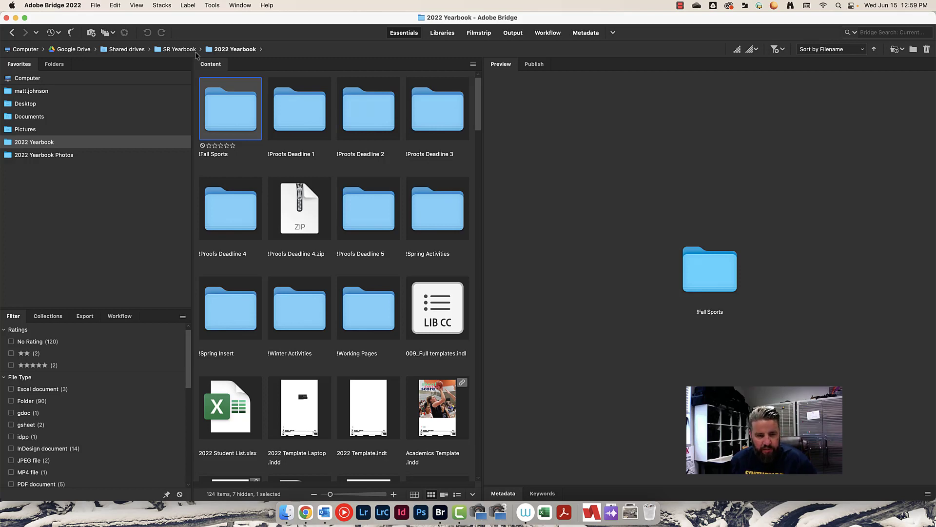
Browse through !Fall Sports, Football and Varsity into the vs Bellevue 11-5-21 folder
double_click(224, 112)
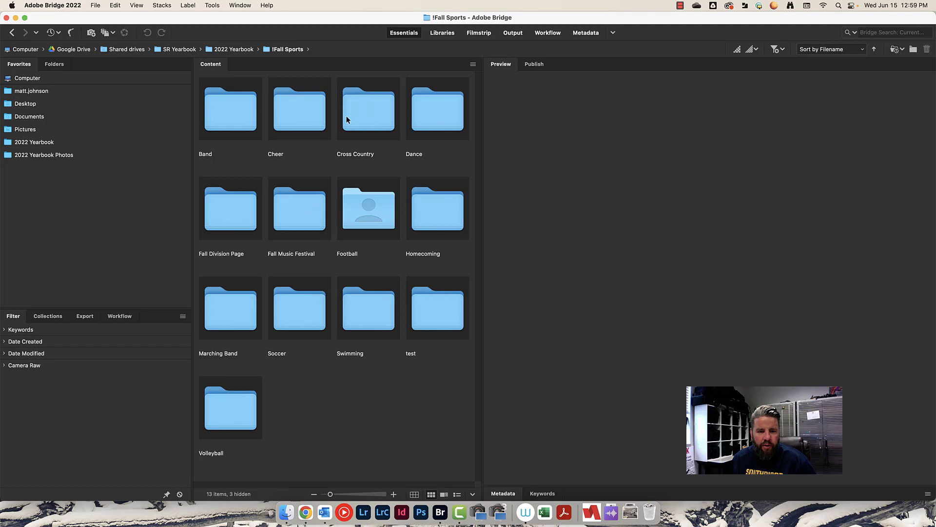
double_click(368, 200)
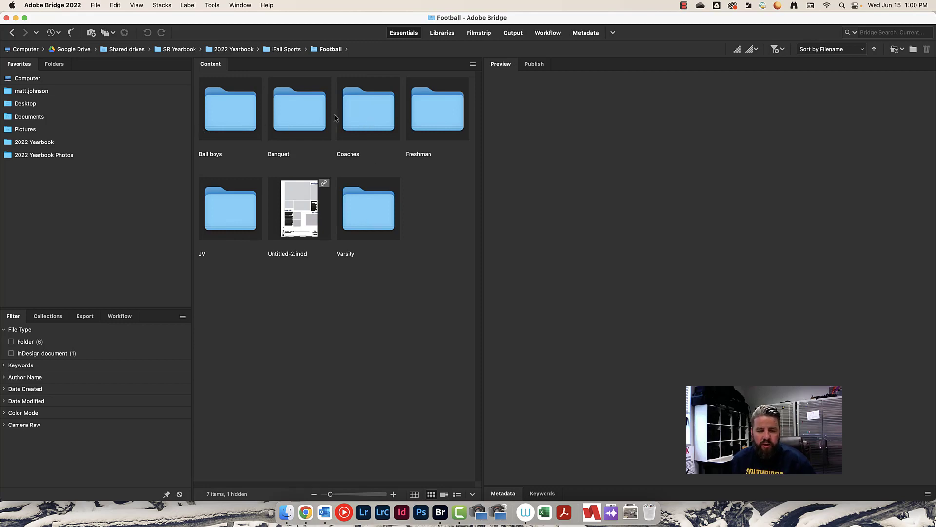
double_click(364, 216)
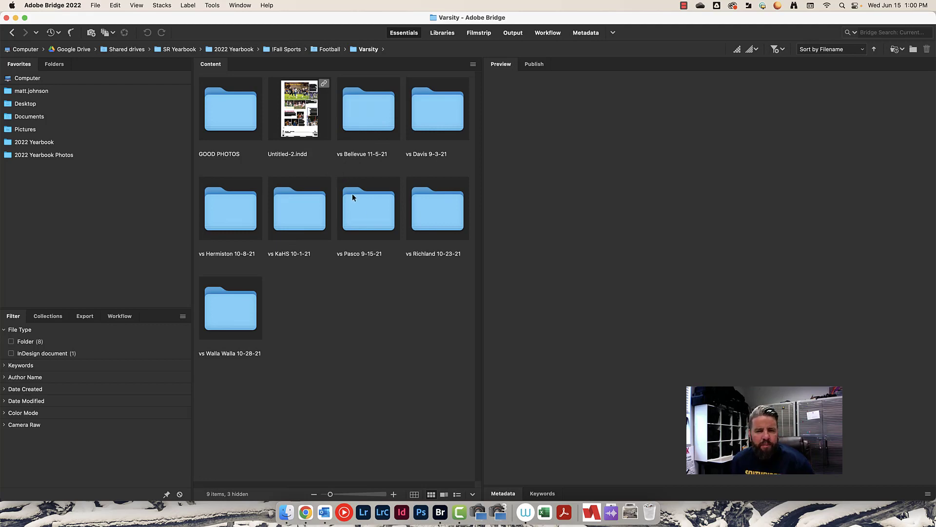
double_click(369, 124)
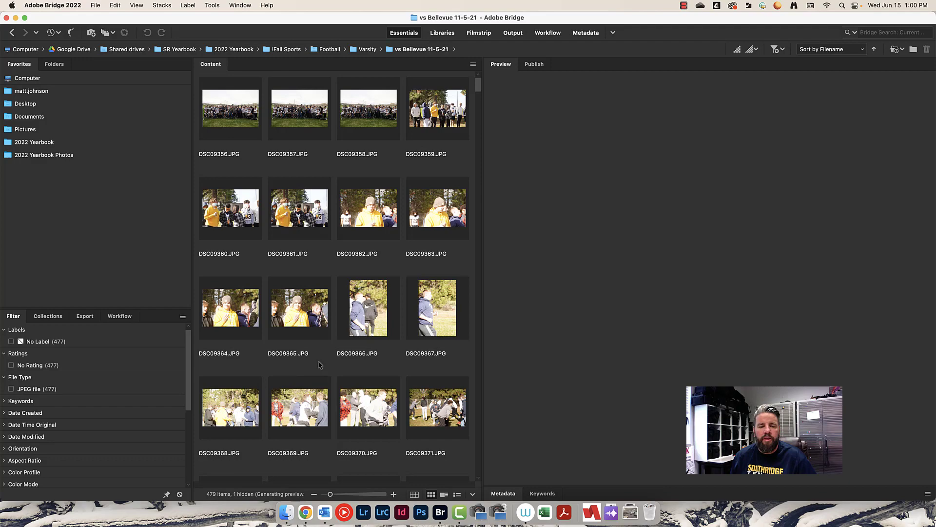
Scroll down to the later game photos and show the thumbnail display options
scroll(293, 388, down, 15)
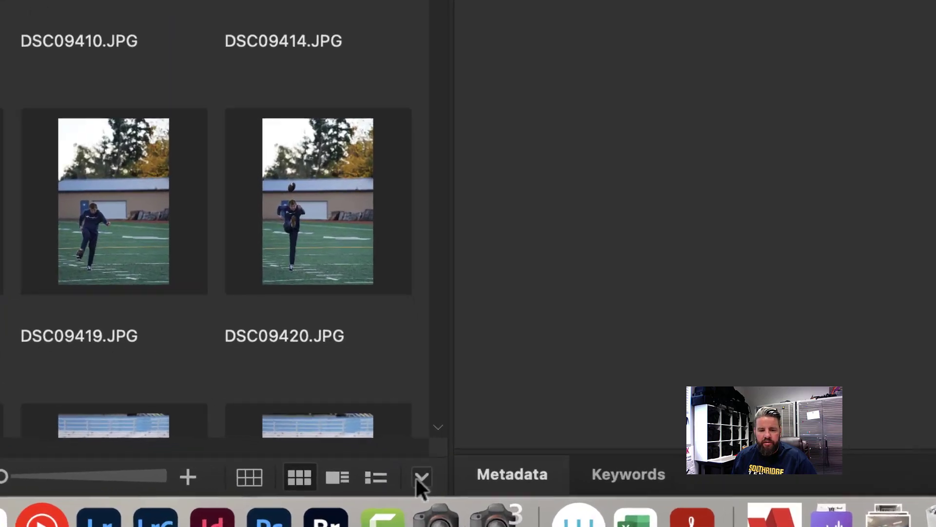
click(416, 476)
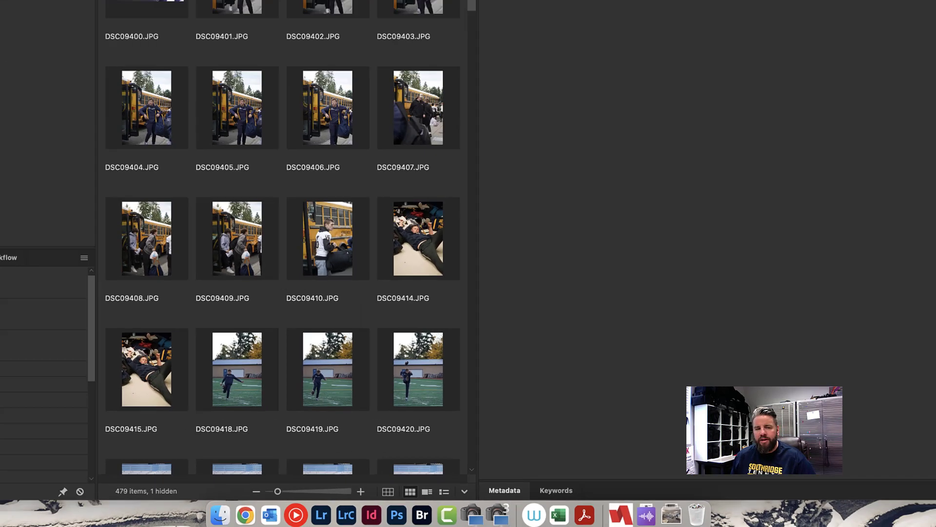
Step from DSC09400 to the kicker photo DSC09420 and rate it five stars
click(236, 115)
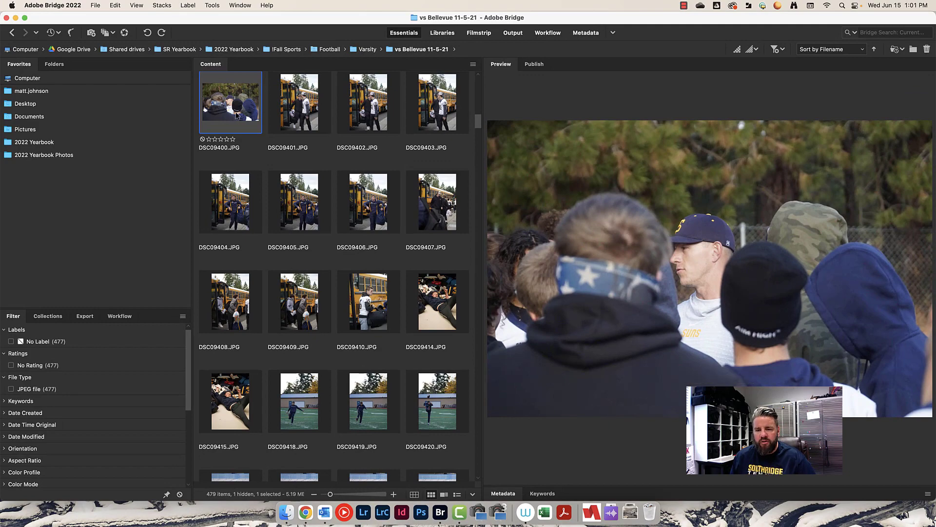
key(Right)
key(Right)
key(Right)
key(Right)
key(Right)
key(Right)
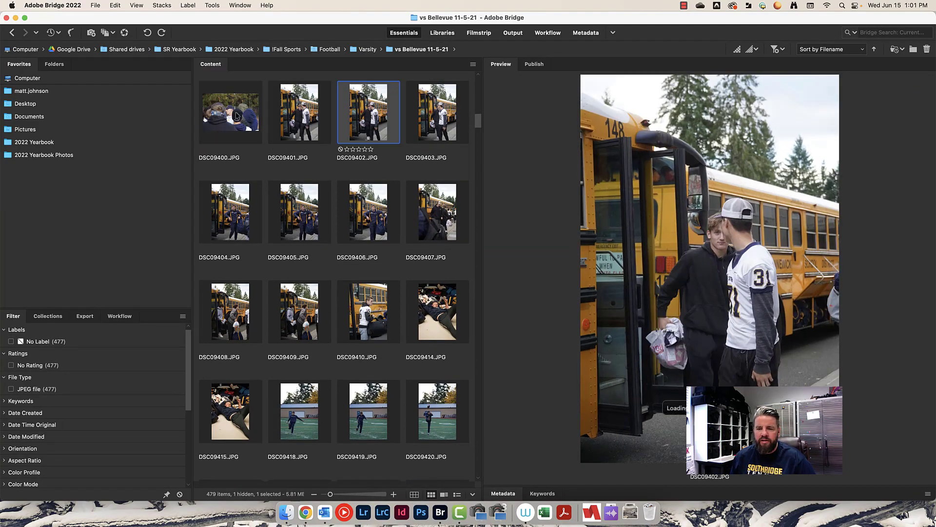
key(Right)
key(Right)
key(Right)
key(Right)
key(Right)
key(Right)
key(Right)
key(Right)
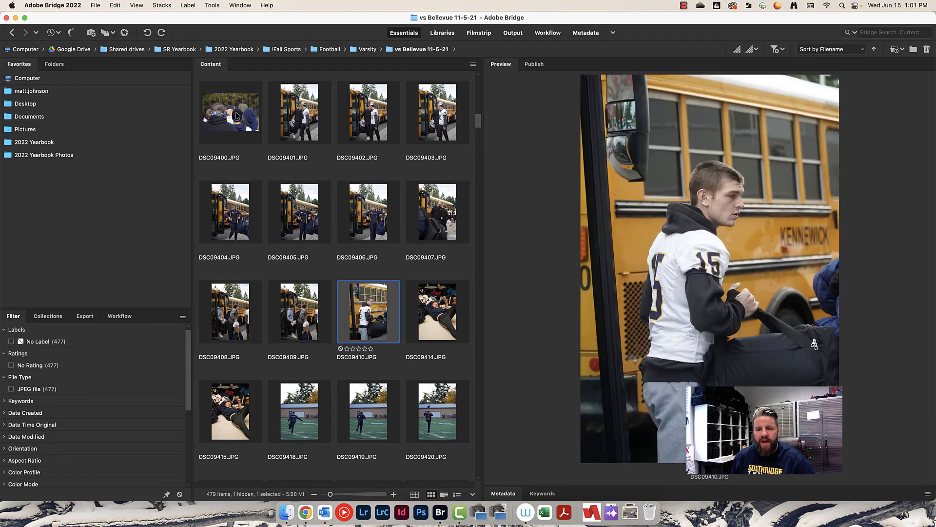
key(Right)
key(Right)
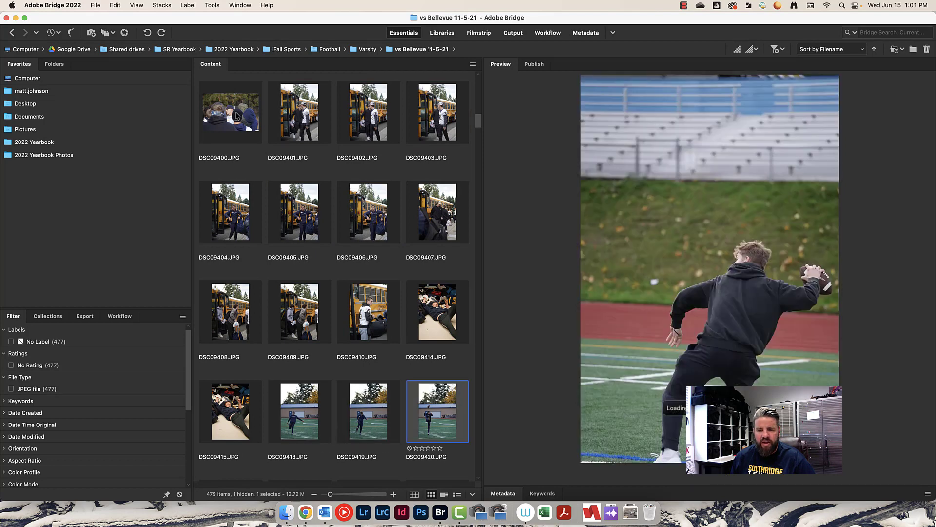
key(Left)
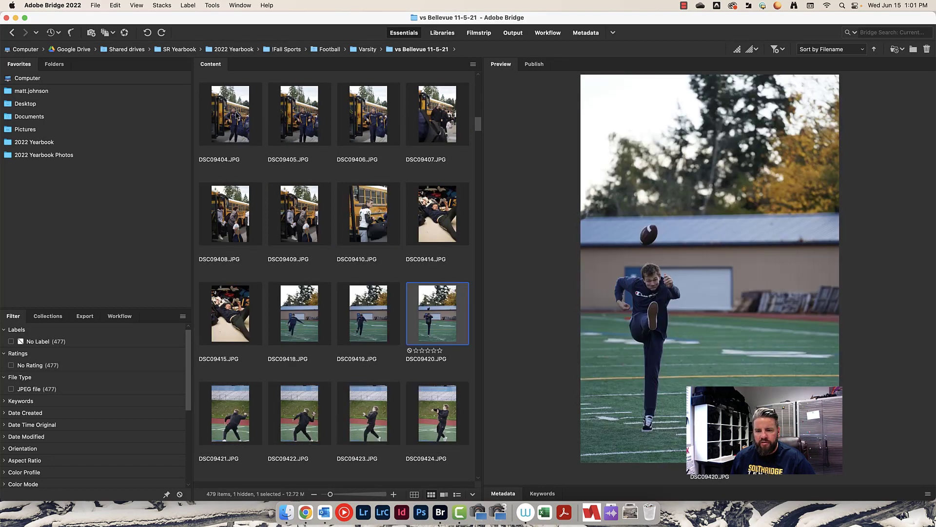
key(super+5)
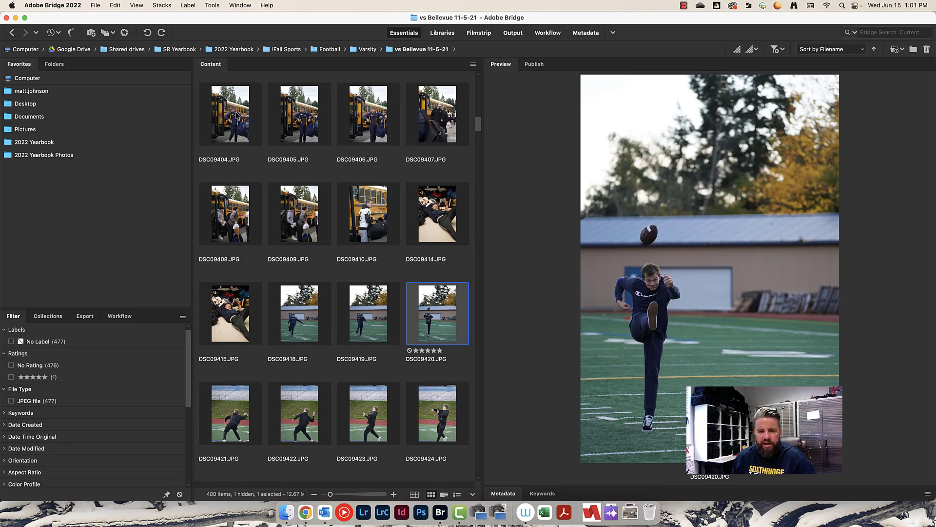
Review the following game photos up to DSC09487
key(Right)
key(Right)
key(Right)
key(Right)
key(Right)
key(Right)
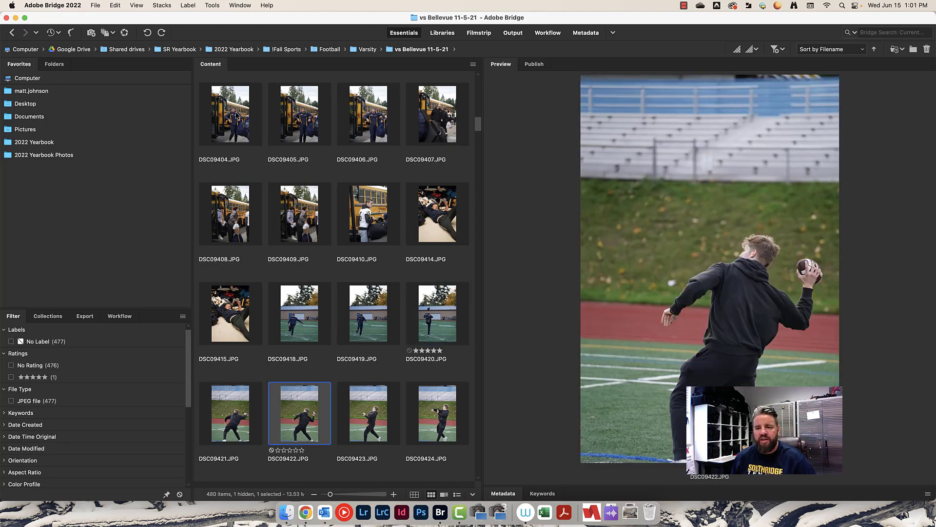
key(Right)
key(Right)
key(Right)
key(Right)
key(Right)
key(Right)
key(Right)
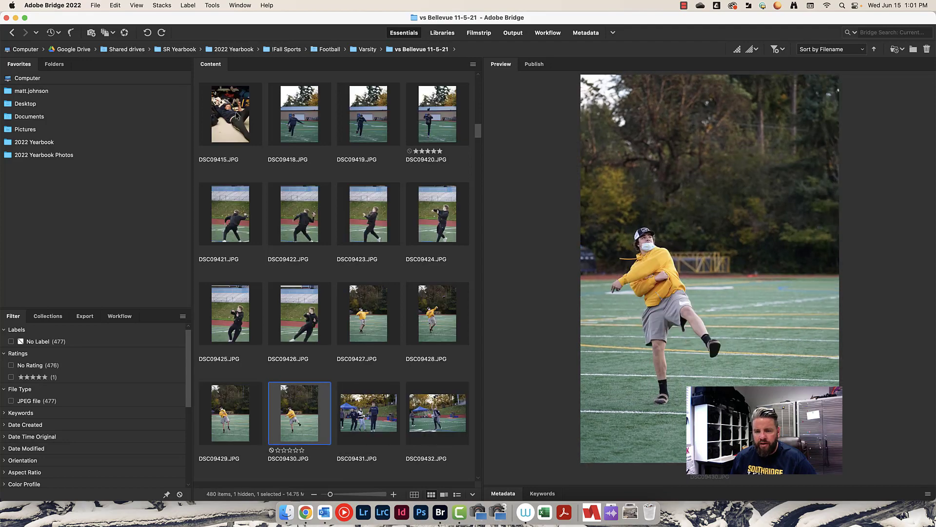
key(Right)
key(Right)
key(Right)
key(Right)
key(Right)
key(Right)
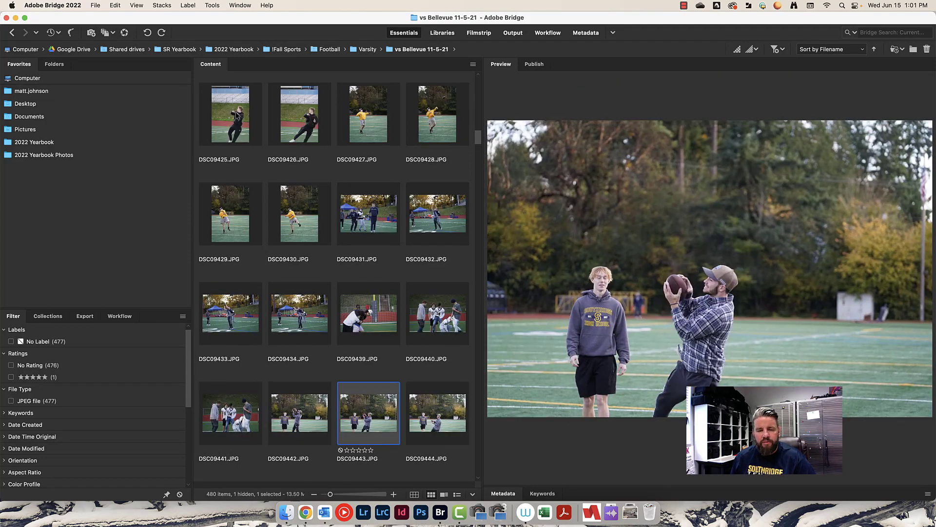
key(Right)
key(Right)
key(Right)
key(Right)
key(Right)
key(Right)
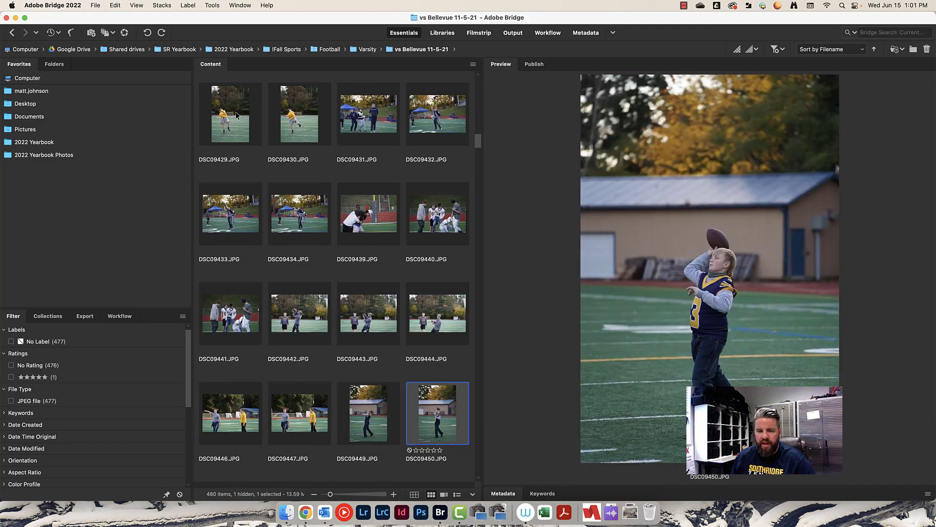
key(Right)
key(Right)
key(Right)
key(Right)
key(Right)
key(Right)
key(Right)
key(Right)
key(Right)
key(Right)
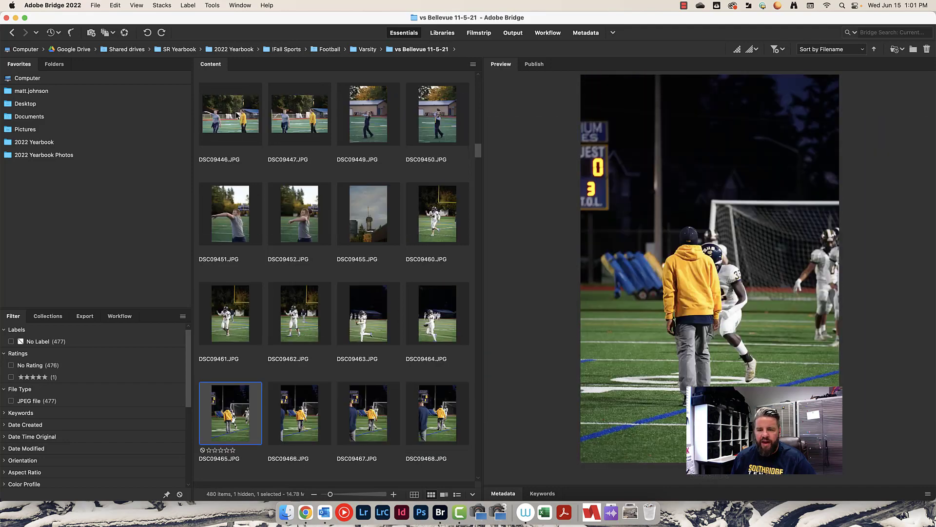
key(Right)
key(Right)
key(Right)
key(Right)
key(Right)
key(Right)
key(Right)
key(Right)
key(Right)
key(Right)
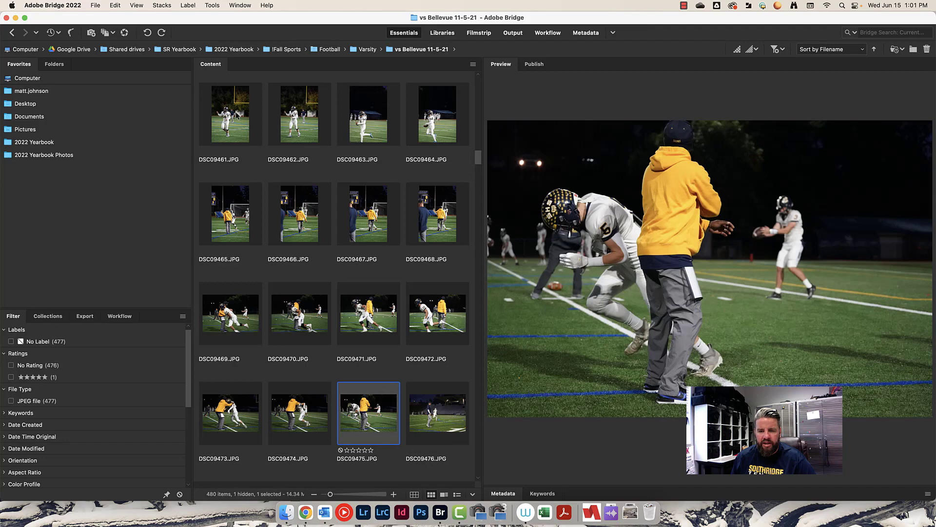
key(Right)
key(Right)
key(Right)
key(Right)
key(Right)
key(Right)
key(Right)
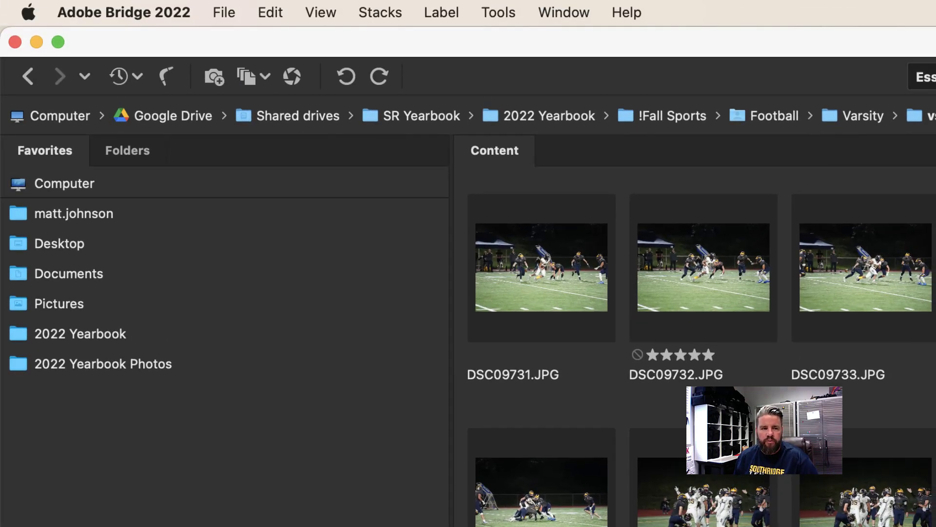
Create a new folder in vs Bellevue 11-5-21 and rename it 'Good Photos'
click(227, 16)
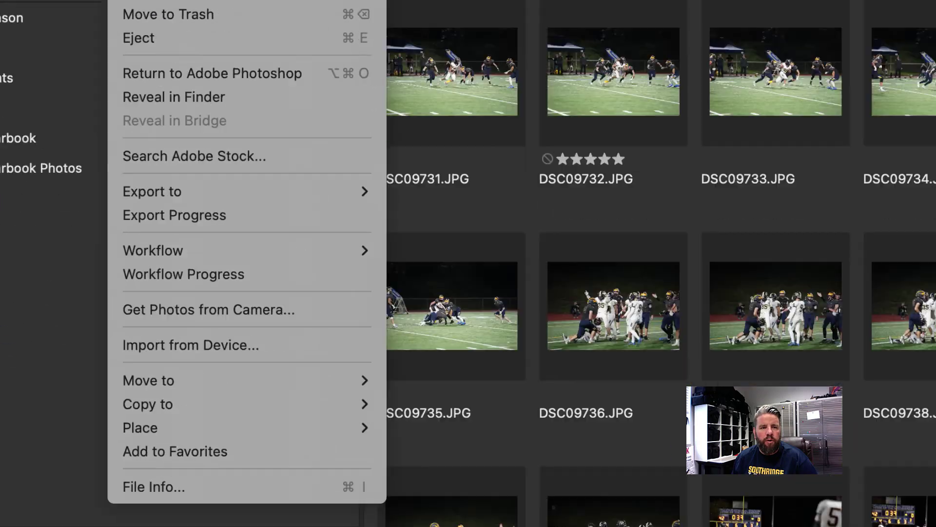
click(314, 70)
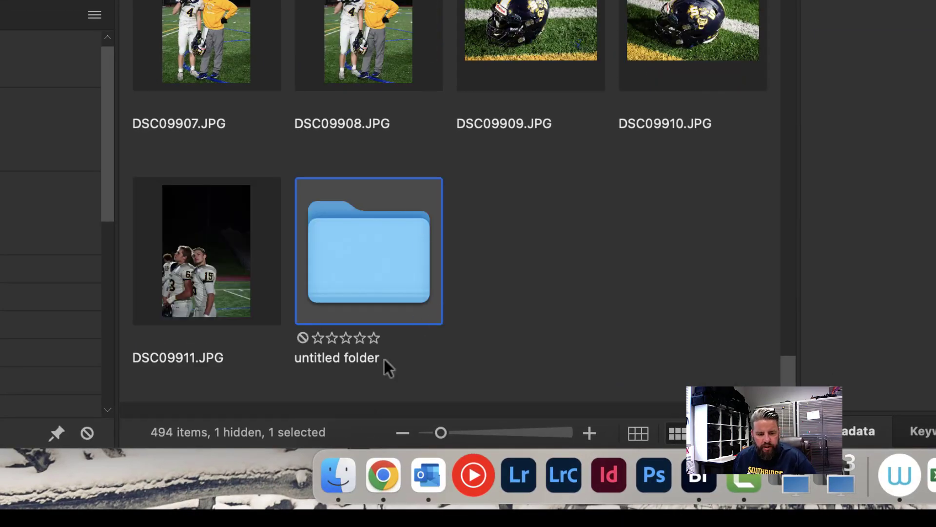
right_click(349, 355)
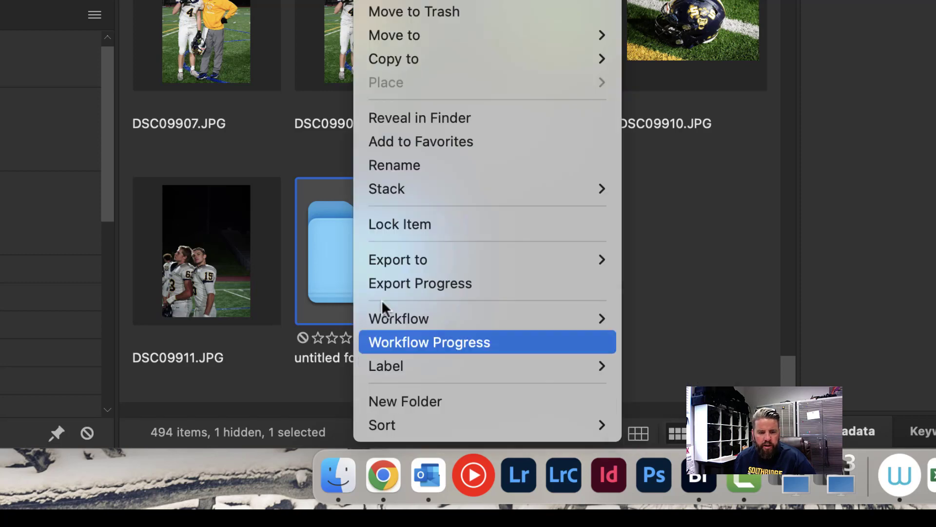
click(428, 169)
text(Go)
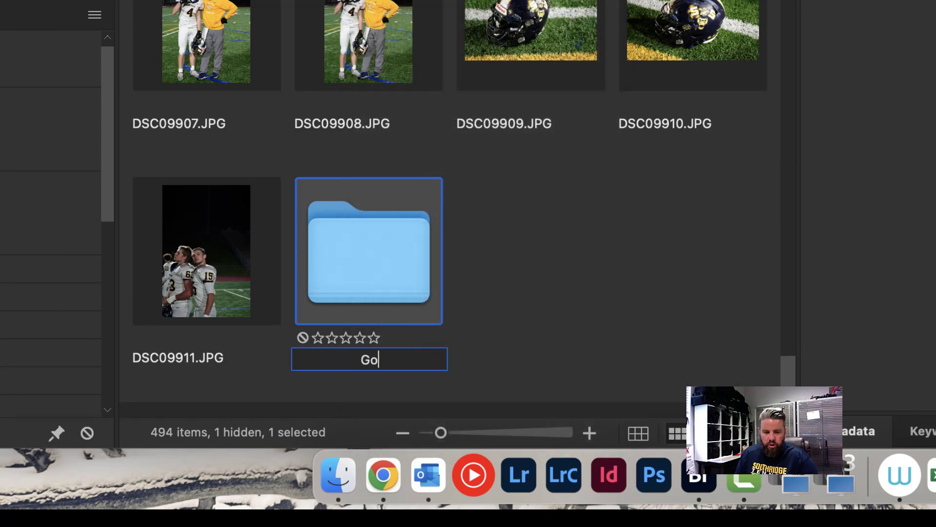
text(od Photos)
key(Return)
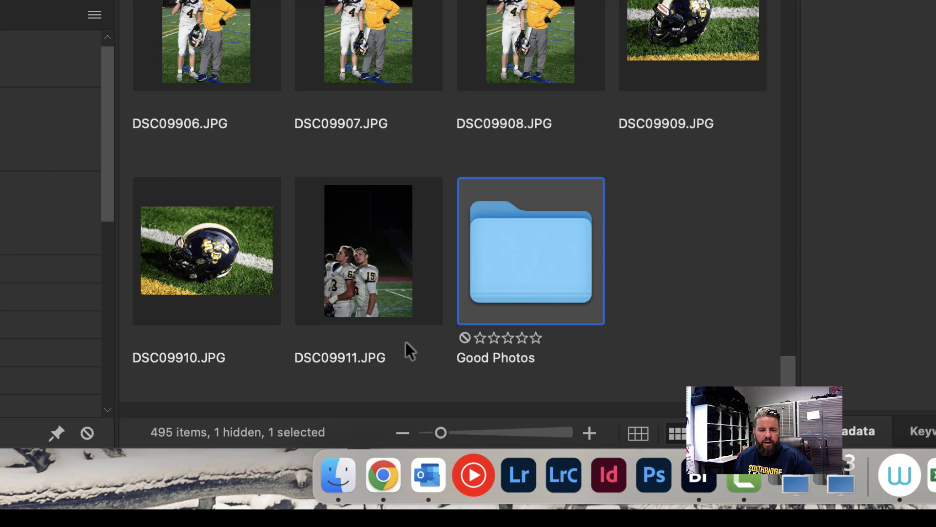
Rate the Good Photos folder five stars and filter the view to five-star items
click(536, 337)
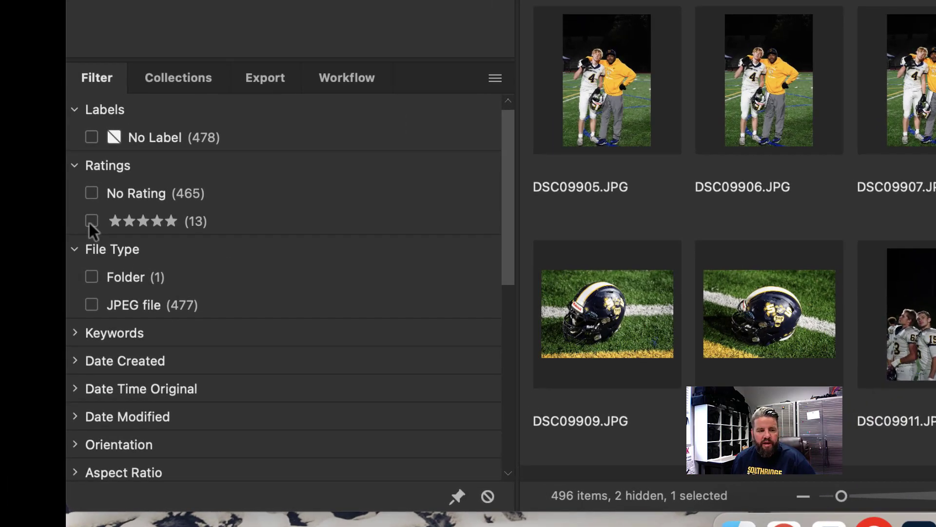
click(90, 222)
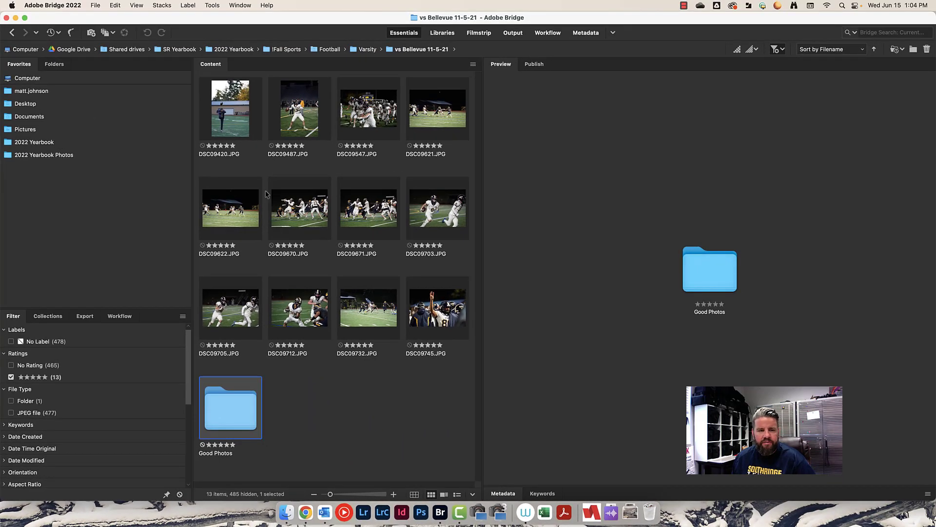
click(230, 114)
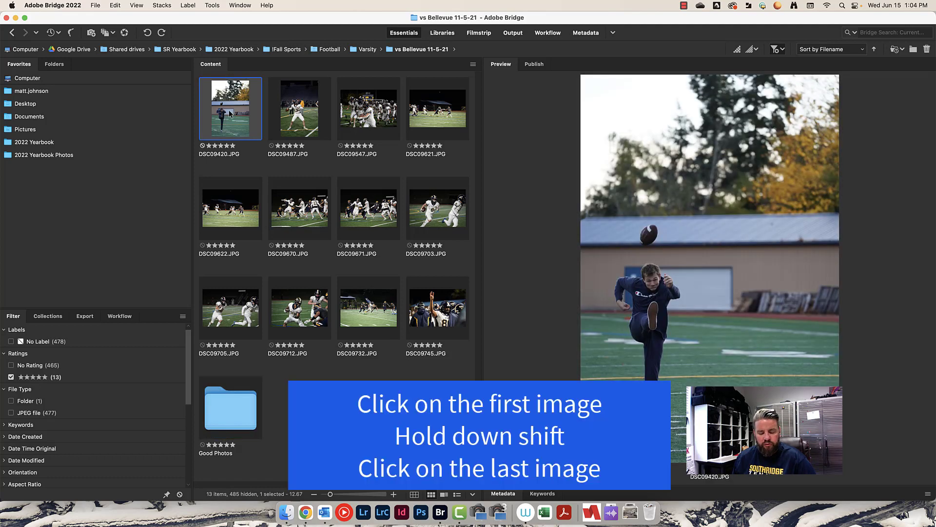
shift+click(439, 307)
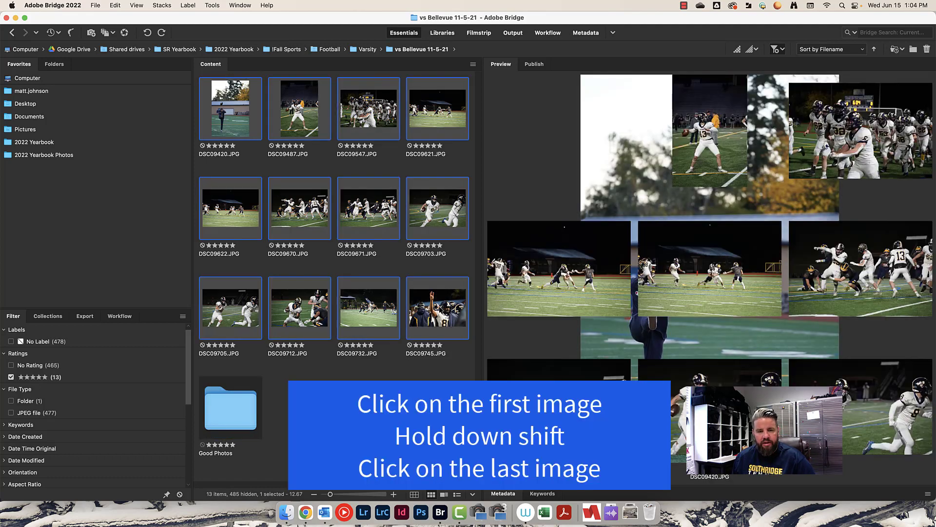
click(429, 388)
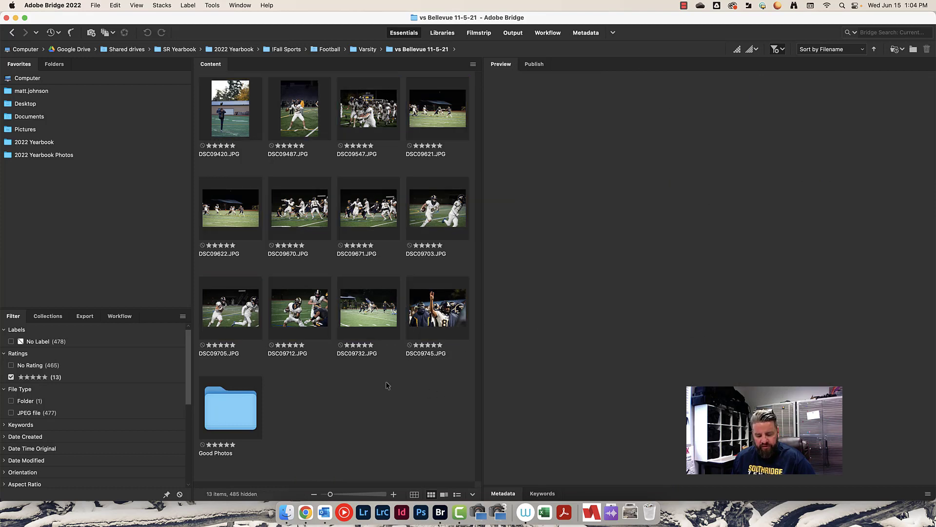
key(super+a)
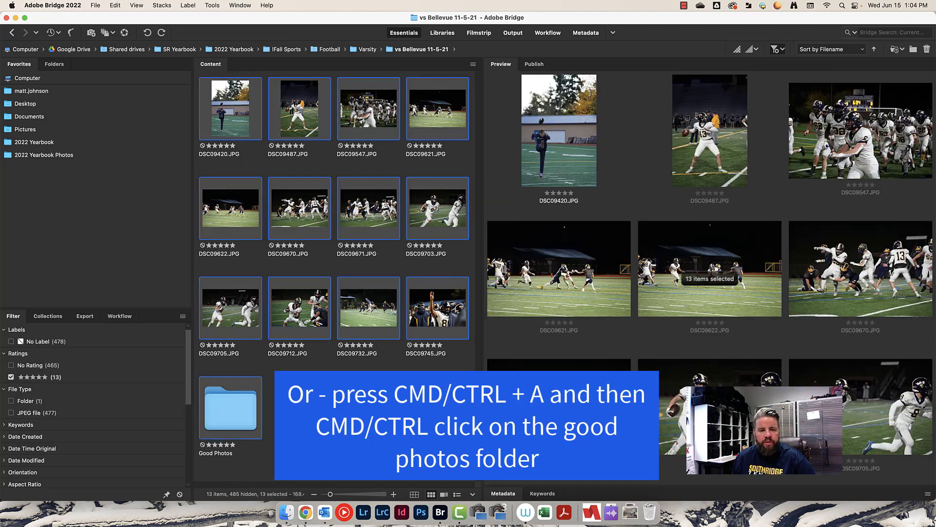
super+click(237, 414)
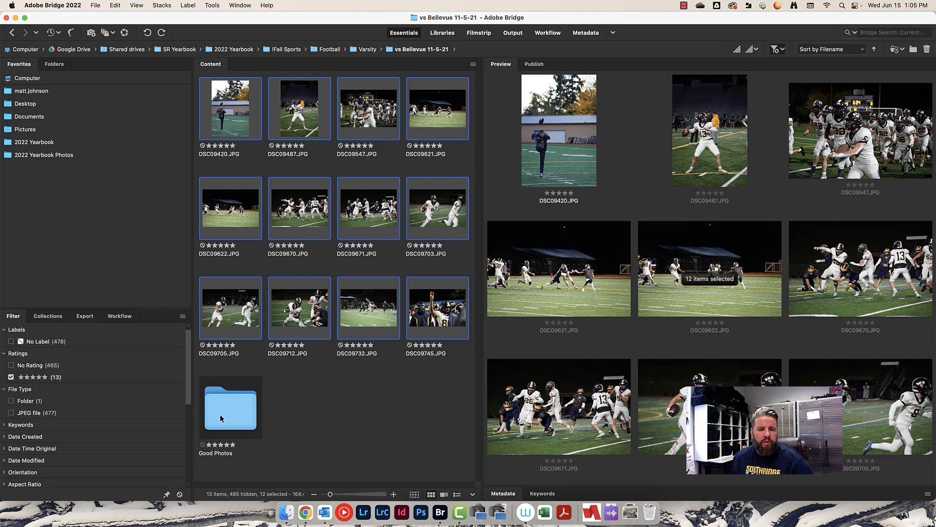
right_click(236, 306)
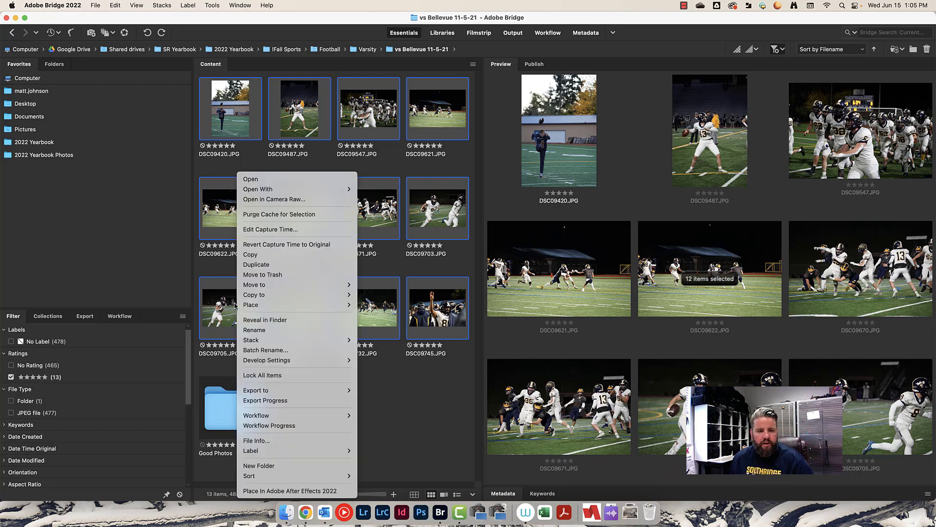
click(259, 255)
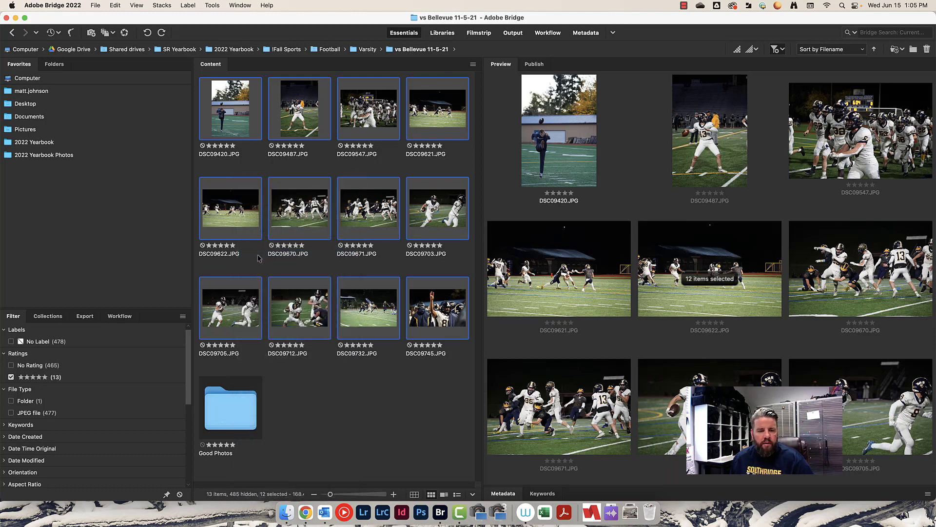
double_click(232, 409)
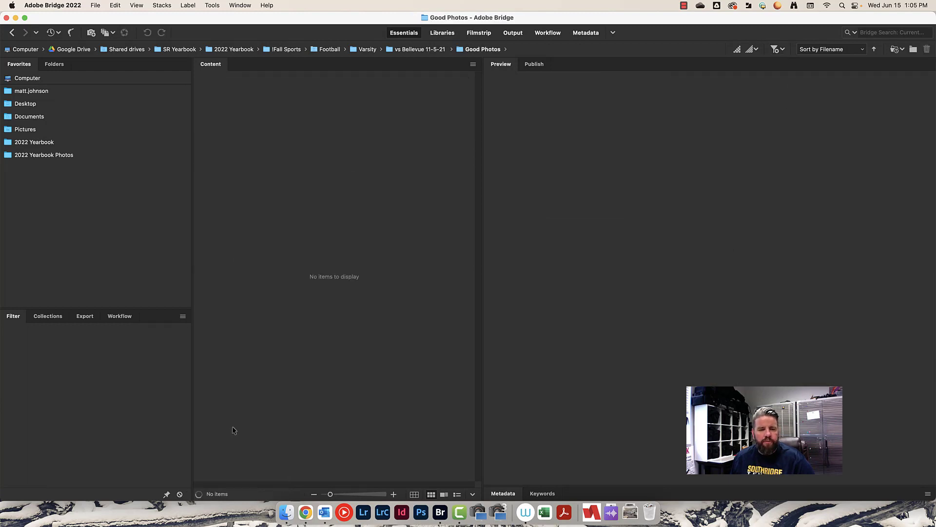
right_click(295, 217)
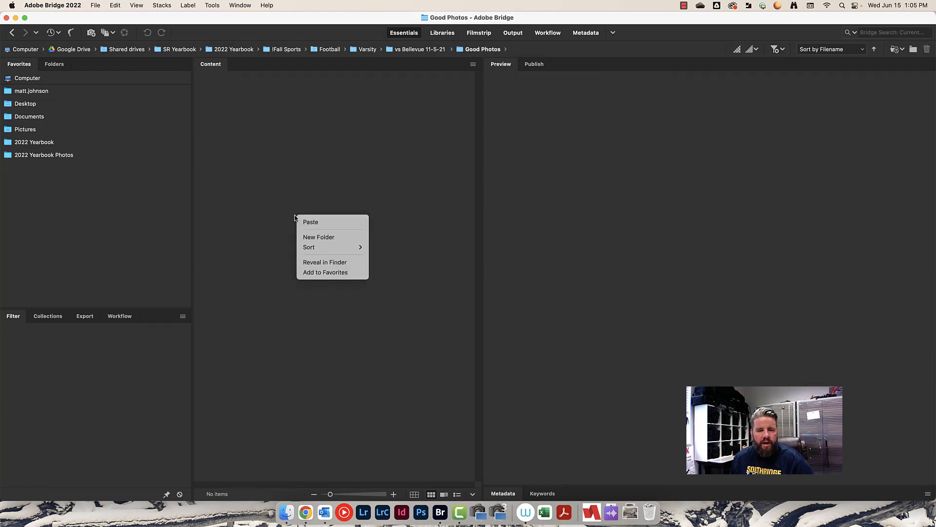
click(317, 225)
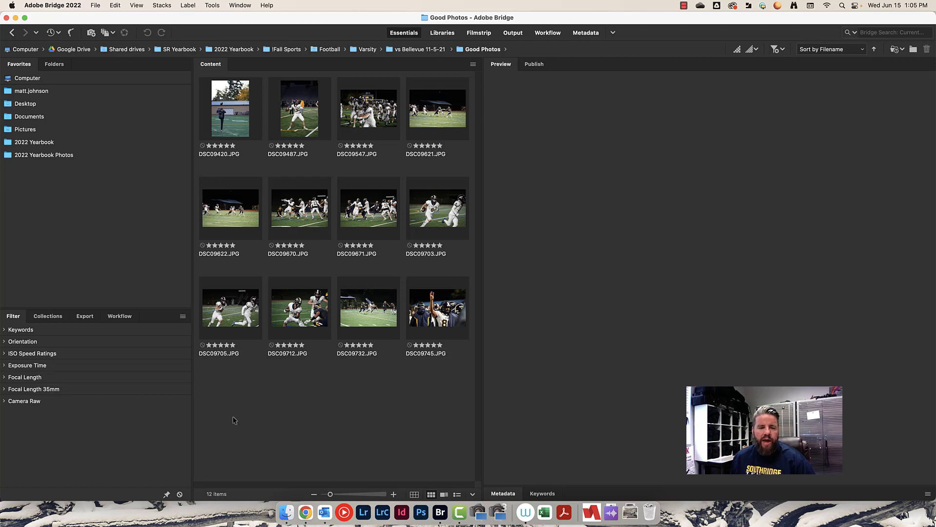
Create a new folder named RTU inside Good Photos
right_click(240, 394)
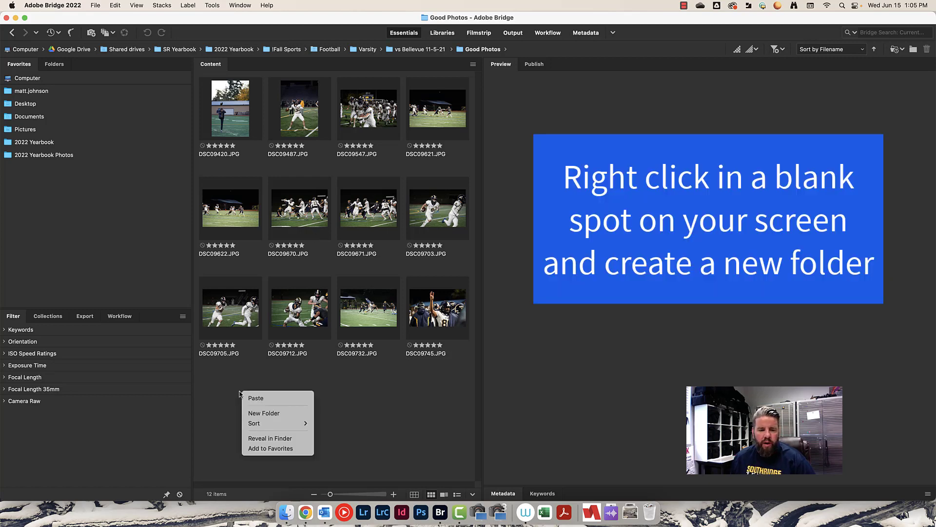
click(272, 414)
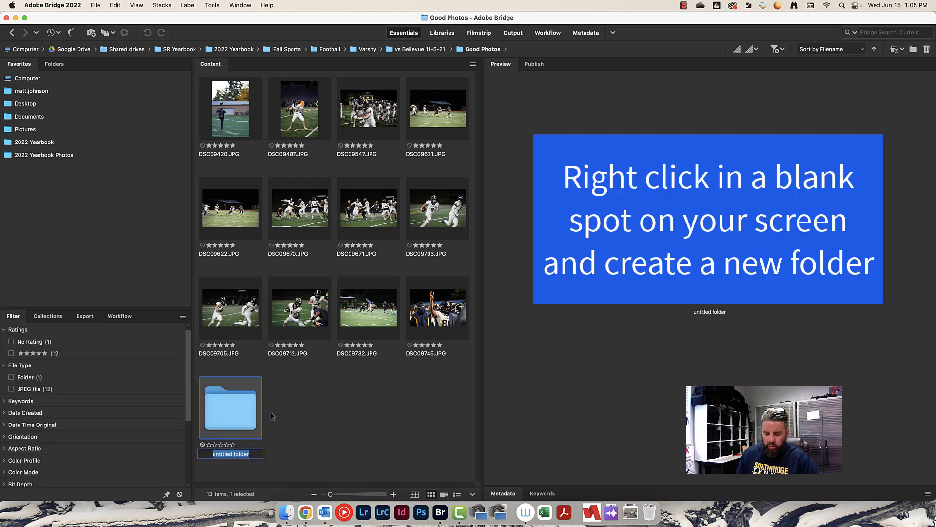
text(RTU)
key(Return)
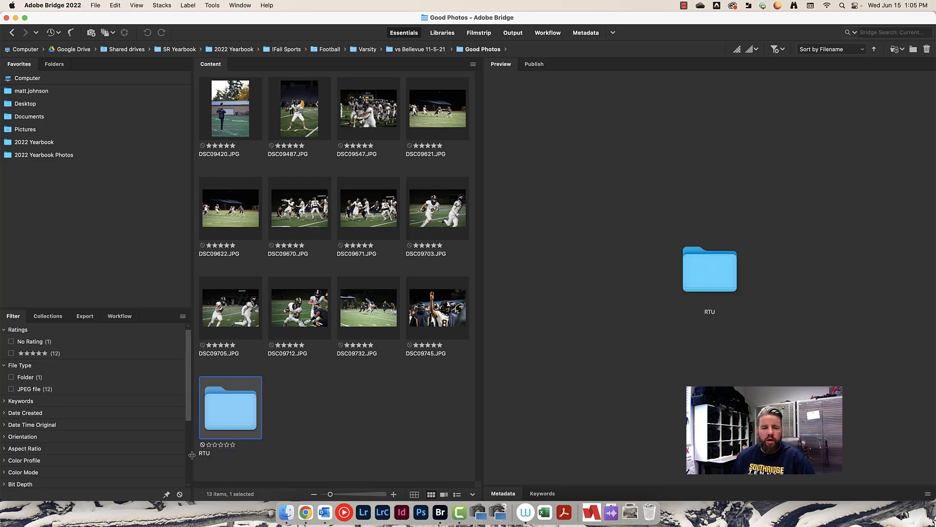
Review the five-star photos forward, starting from DSC09420
click(235, 117)
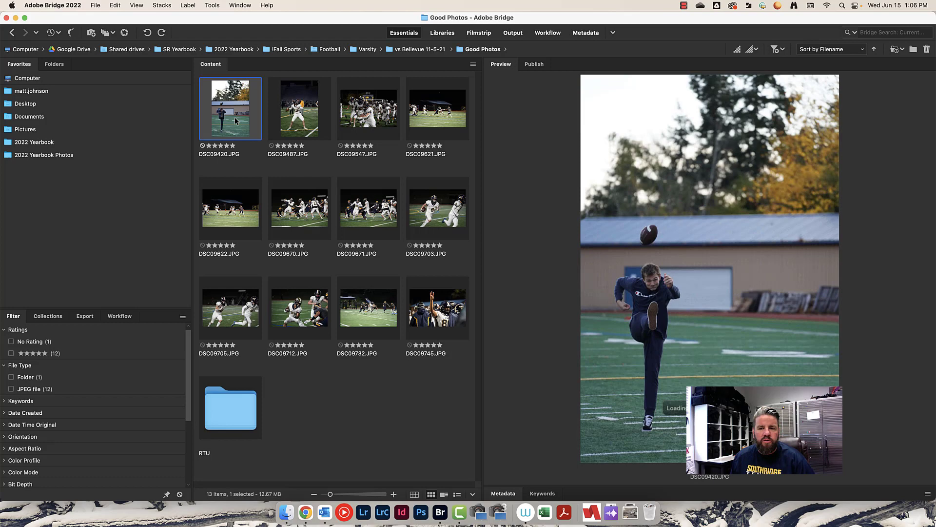
key(Right)
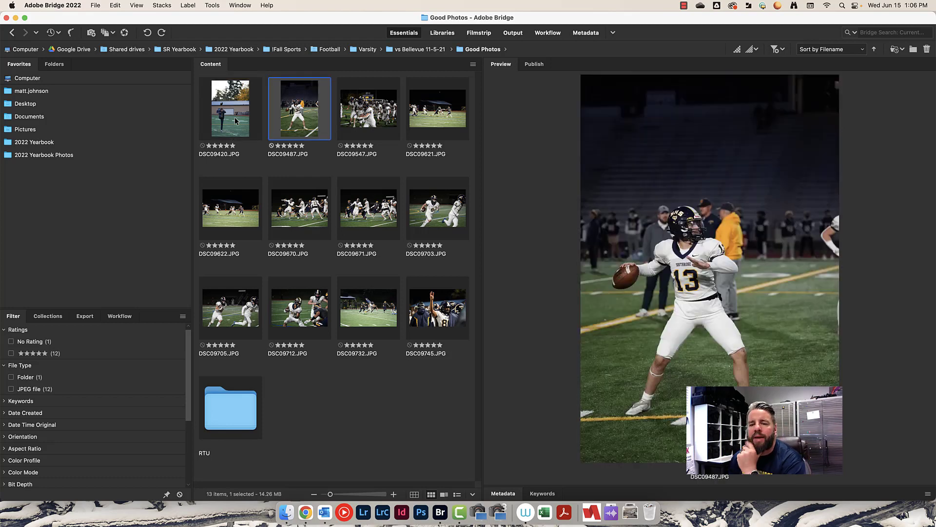
key(Right)
key(Right)
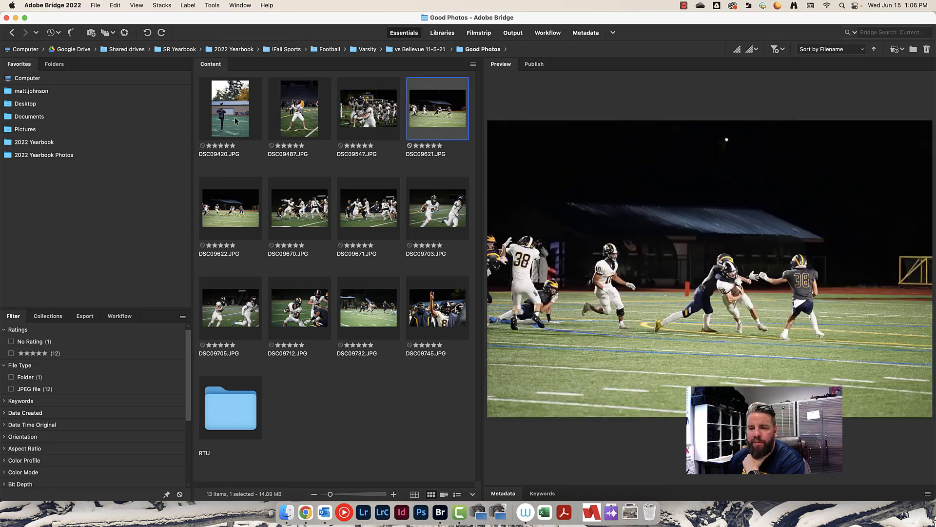
key(Right)
key(Right)
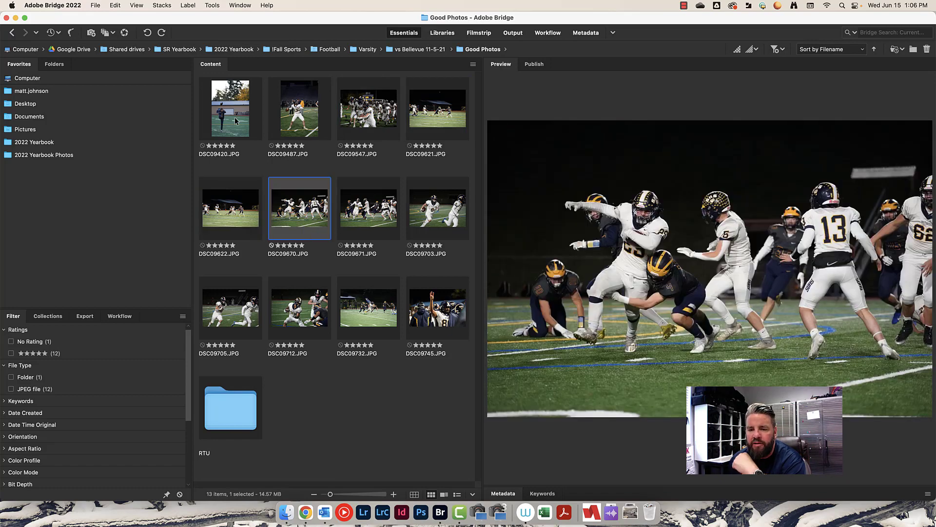
key(Right)
key(Right)
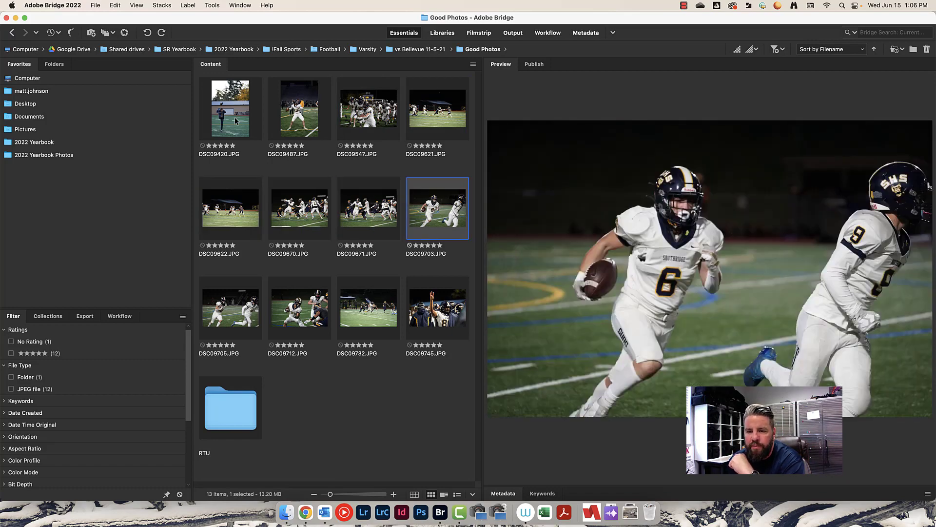
key(Right)
key(Right)
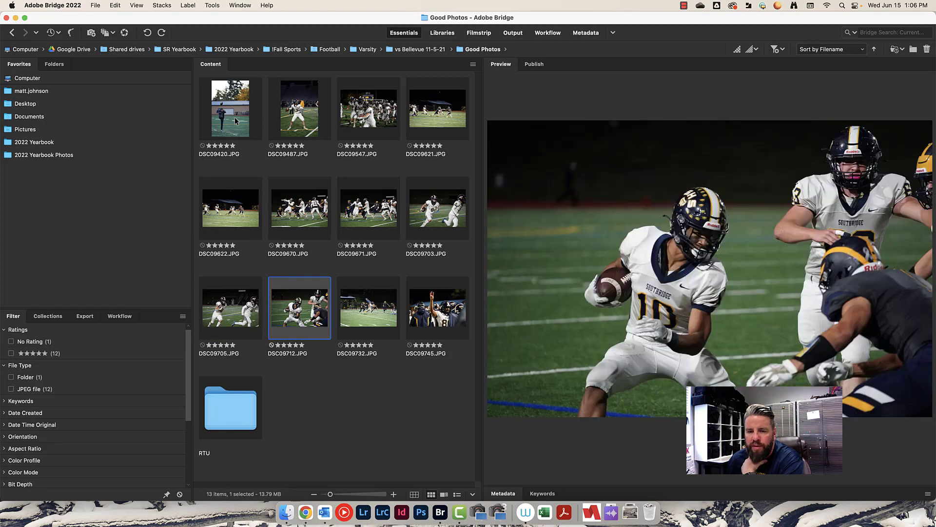
key(Right)
key(Right)
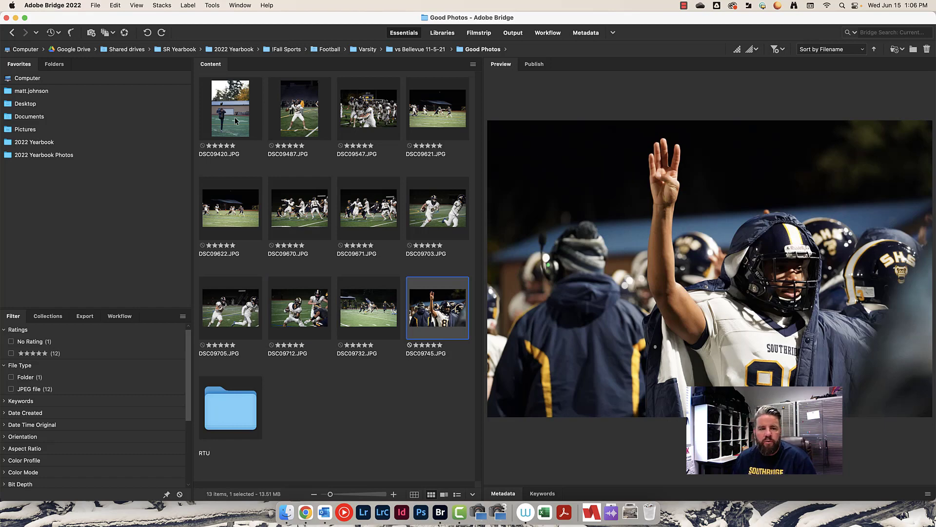
Compare DSC09670 with DSC09622 and neighbouring shots, then select DSC09670
key(Left)
key(Left)
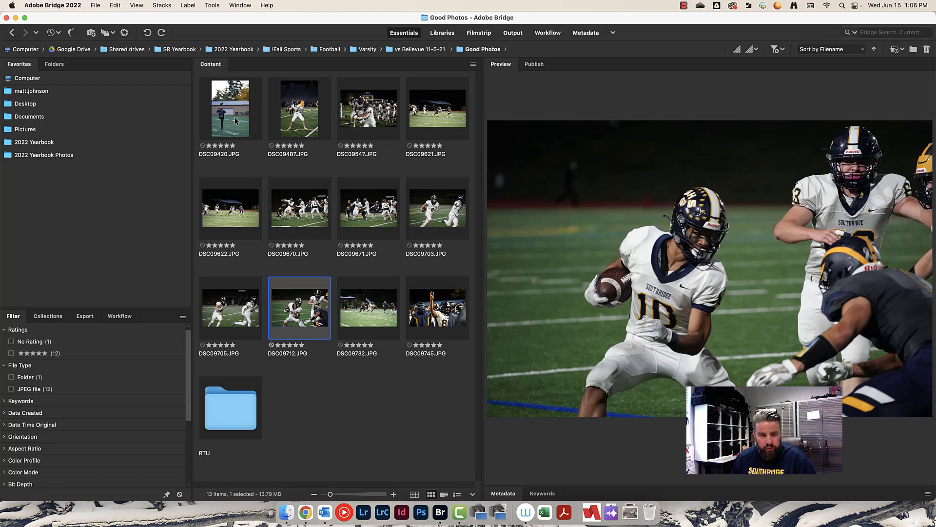
key(Left)
key(Left)
key(Left)
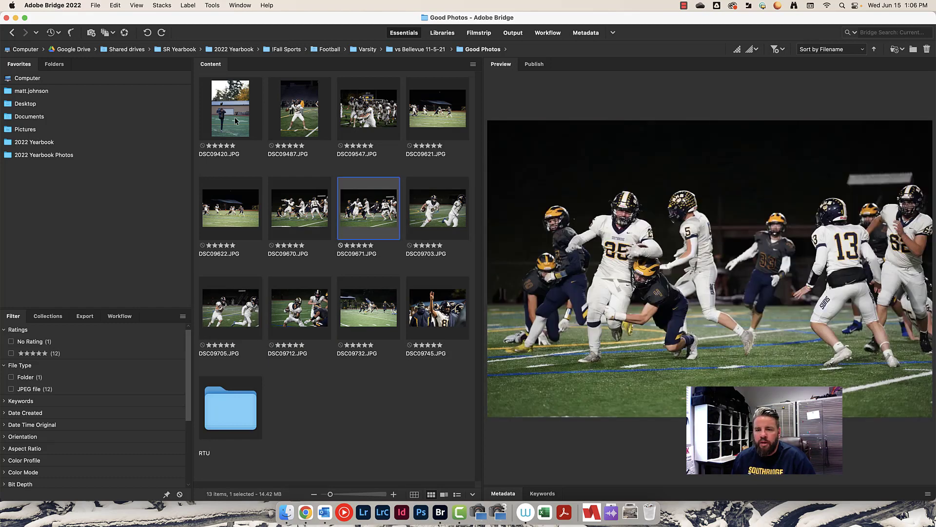
key(Left)
key(Left)
key(Right)
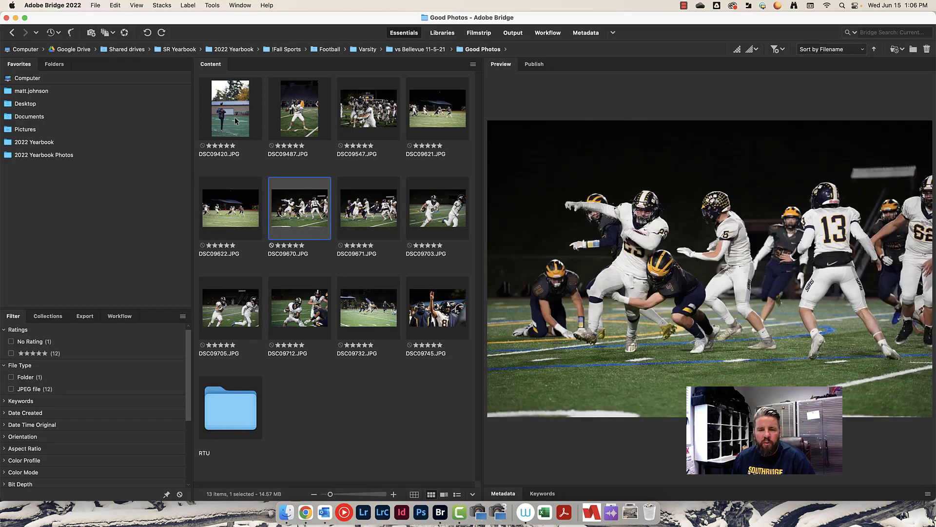
key(Right)
key(Left)
key(Left)
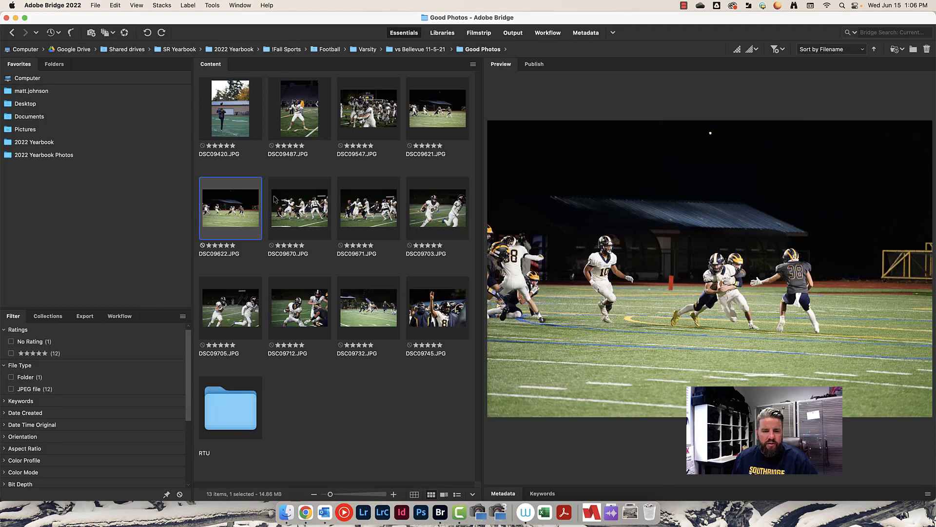
click(297, 209)
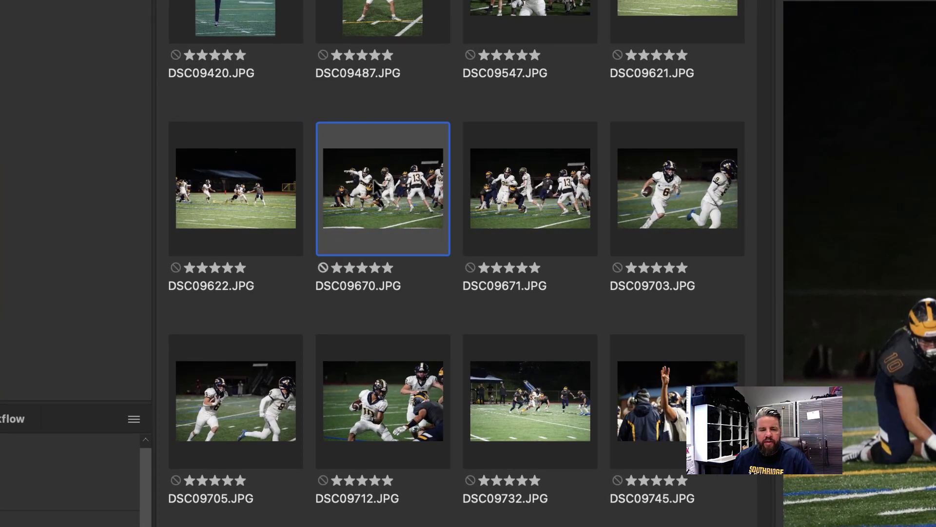
Give DSC09670 the red label, then review DSC09712, DSC09732 and DSC09671
key(6)
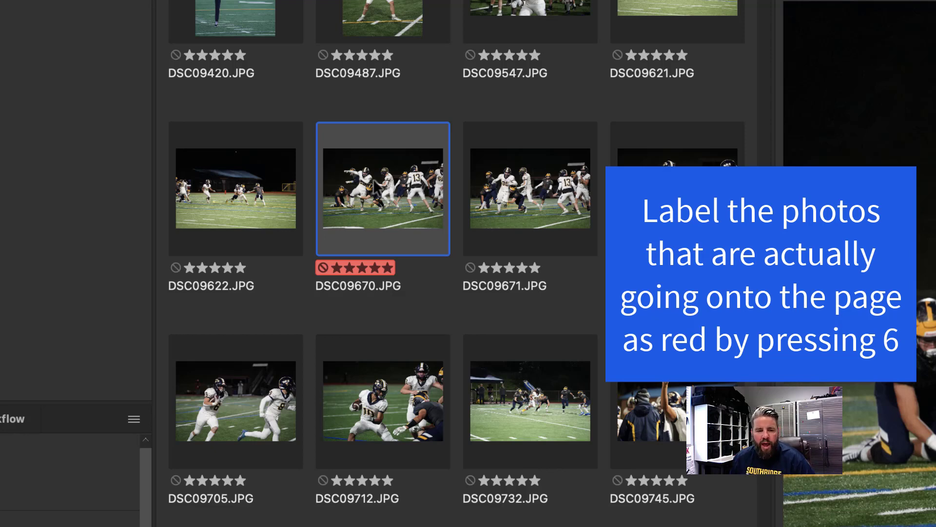
click(383, 400)
click(530, 400)
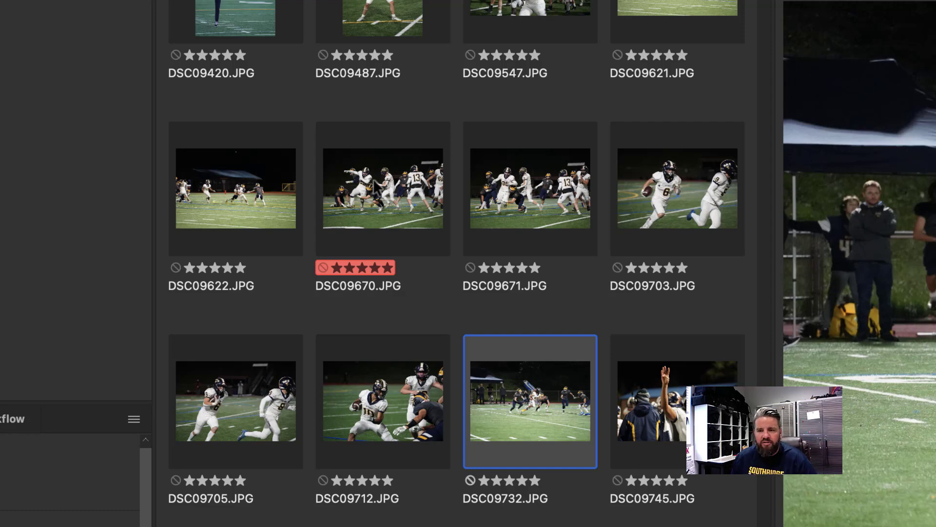
click(530, 188)
Label DSC09547 and DSC09745 red Select, and remove the red label from DSC09670
click(530, 20)
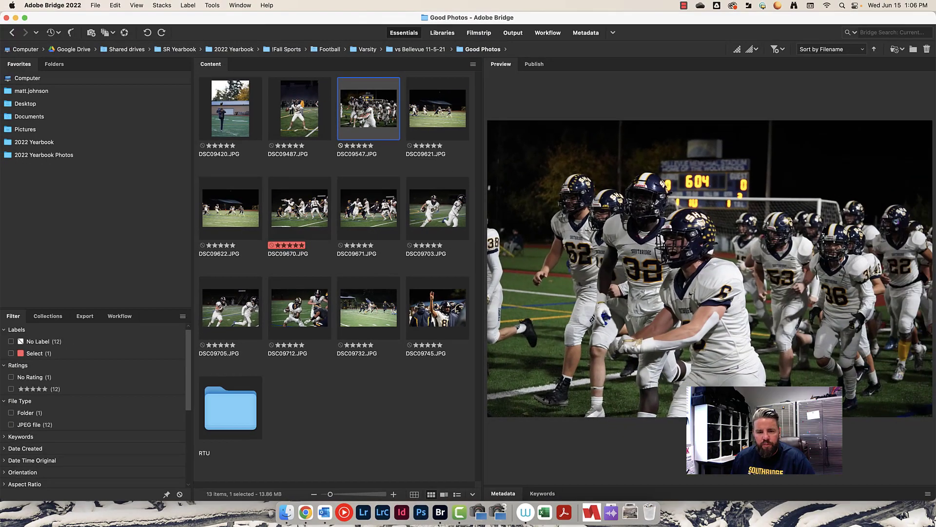
key(super+6)
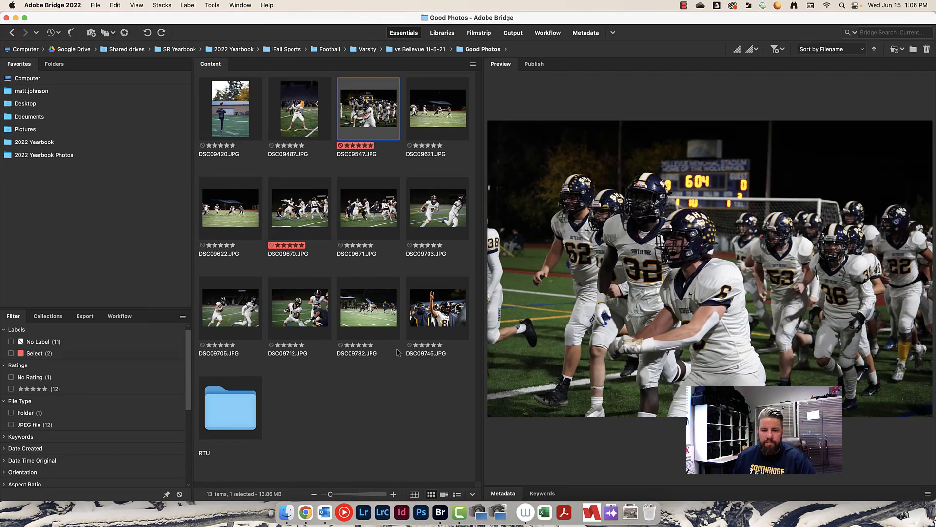
click(437, 308)
key(super+6)
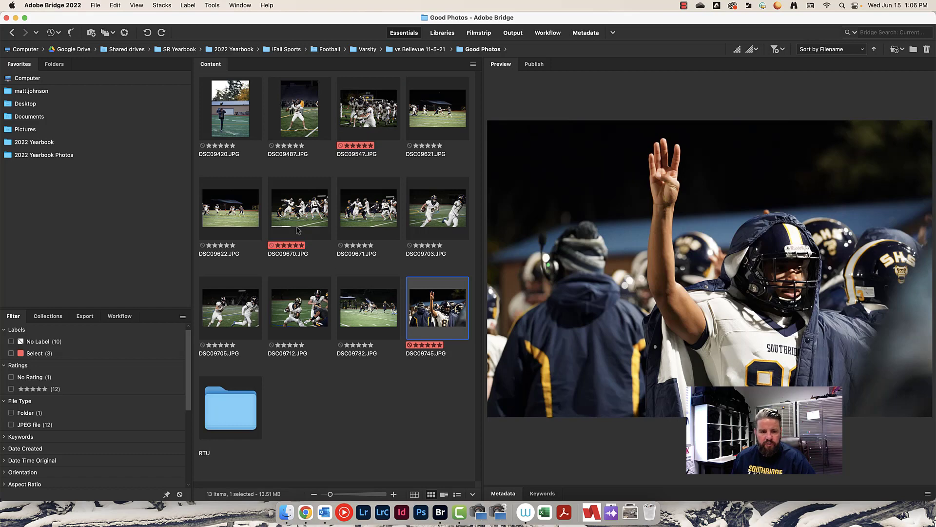
click(299, 230)
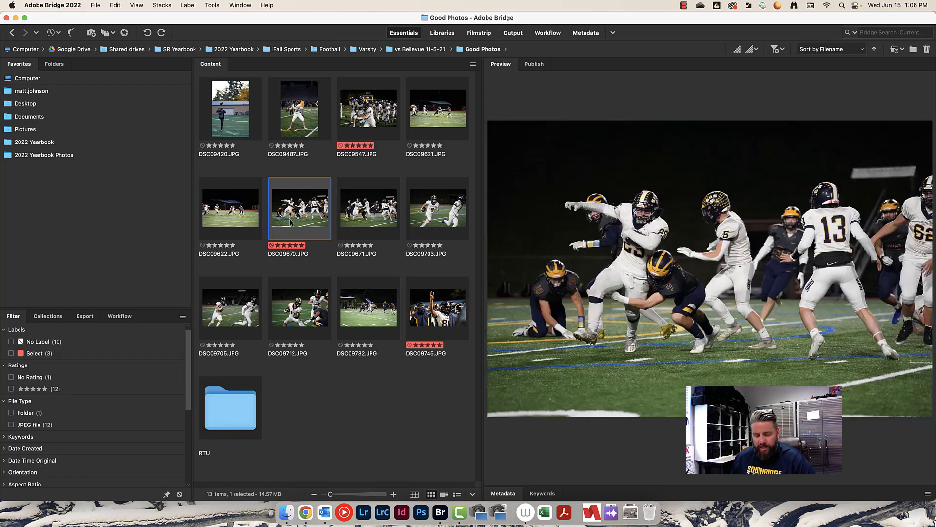
key(super+6)
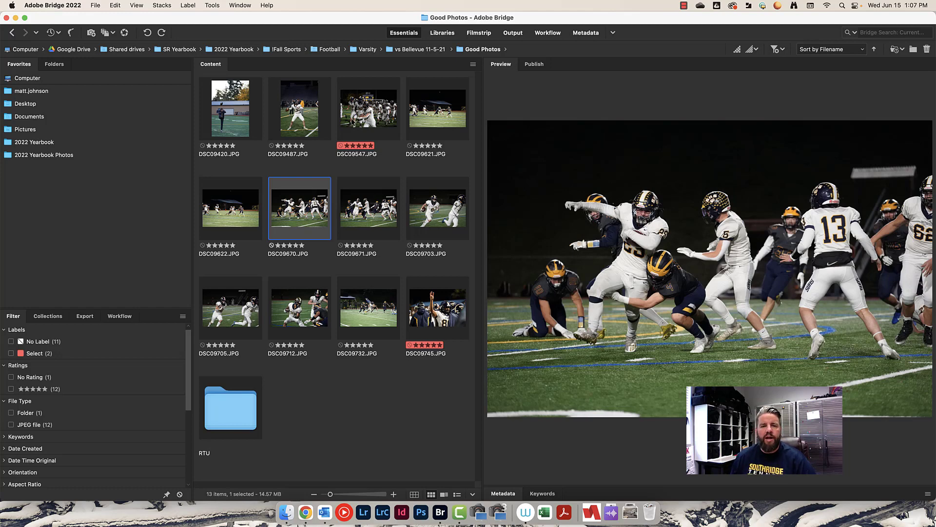
Select DSC09547 and DSC09745 together and open both in Camera Raw
click(368, 108)
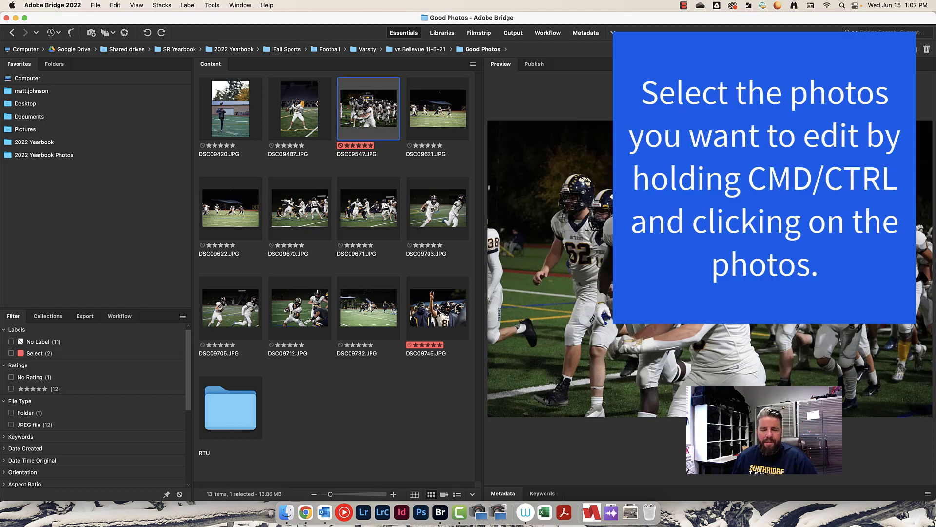
super+click(437, 307)
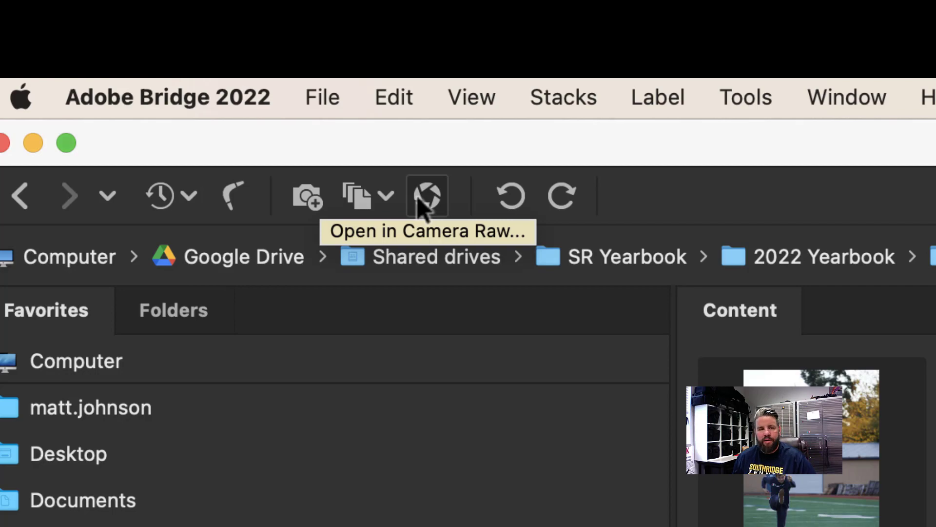
click(425, 198)
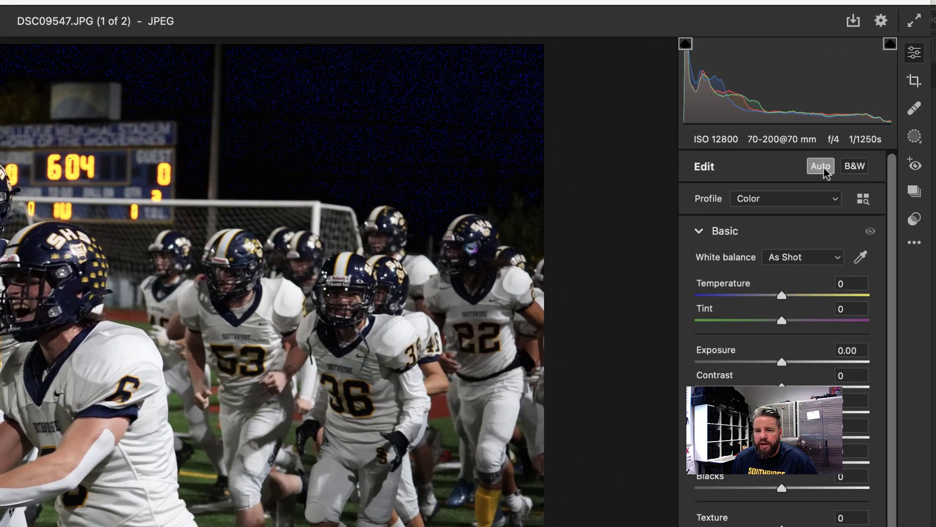
Apply Auto tone to DSC09547 and toggle the highlight clipping warning off and back on
click(821, 167)
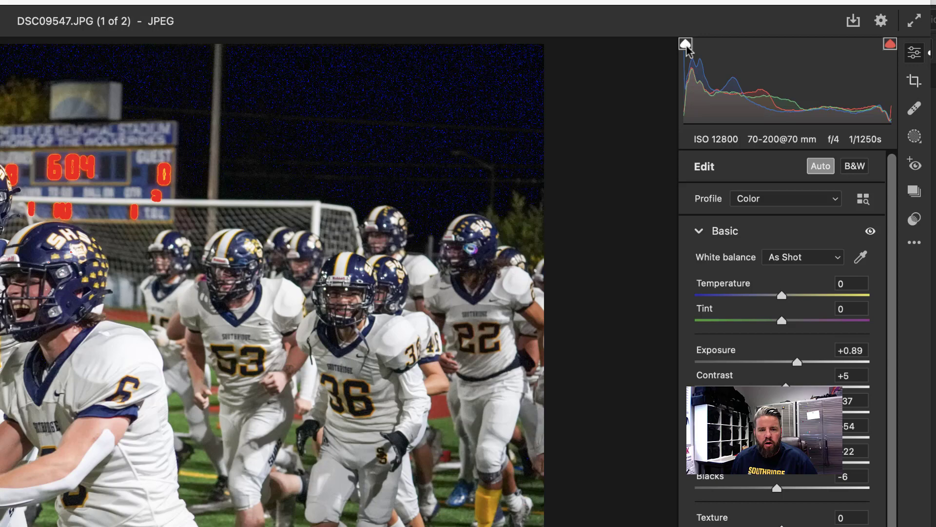
click(890, 48)
click(891, 49)
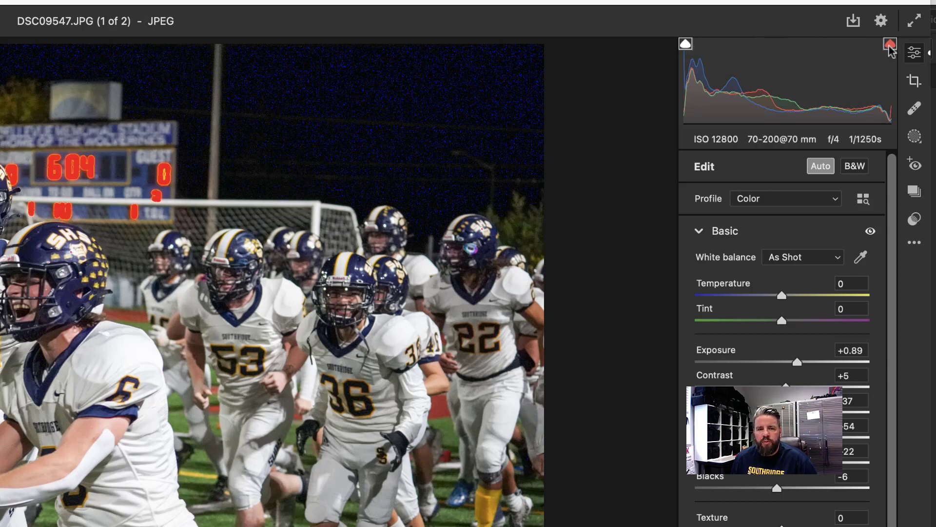
click(890, 49)
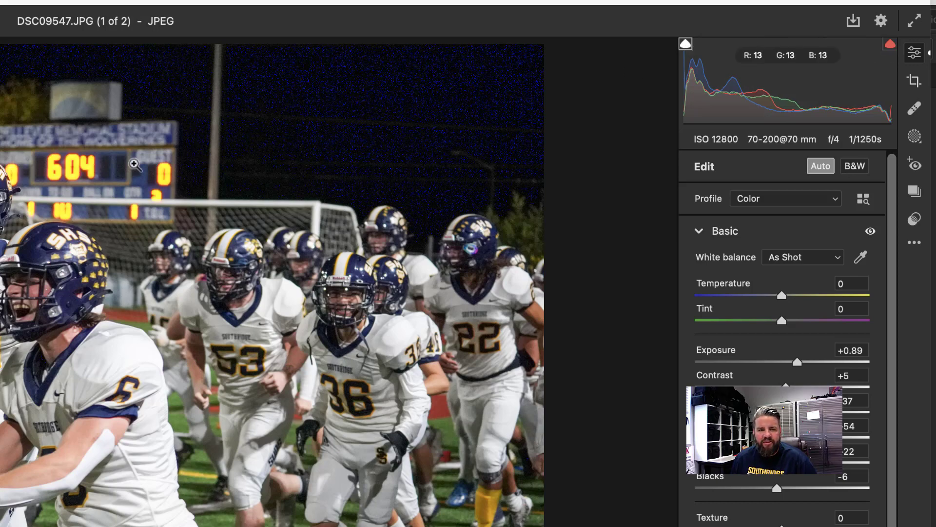
click(890, 47)
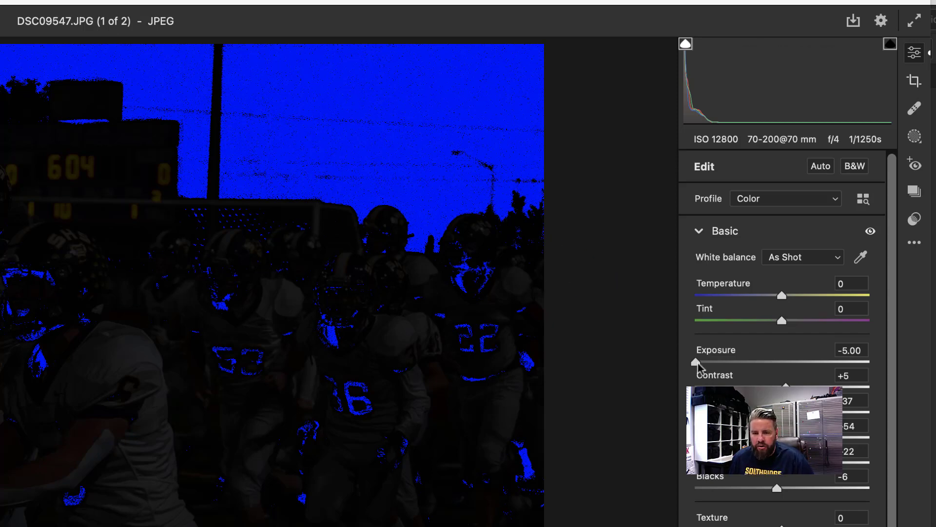
Auto-tone DSC09547 and fine-tune its Exposure to +1.15
drag(696, 362, 850, 362)
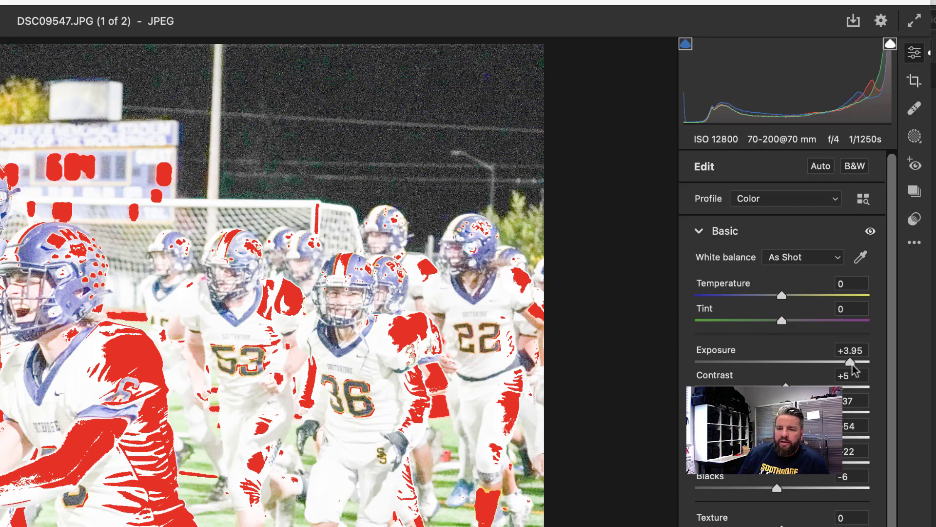
drag(850, 361, 818, 361)
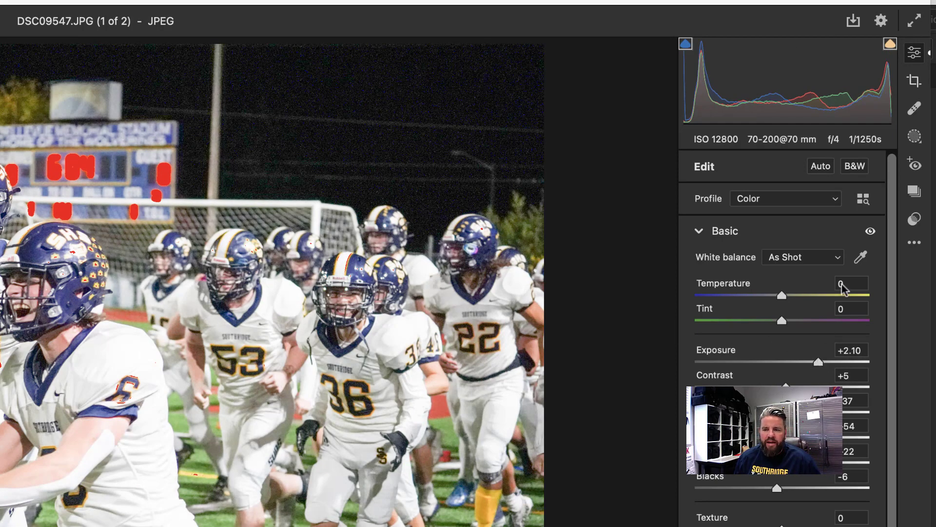
click(821, 166)
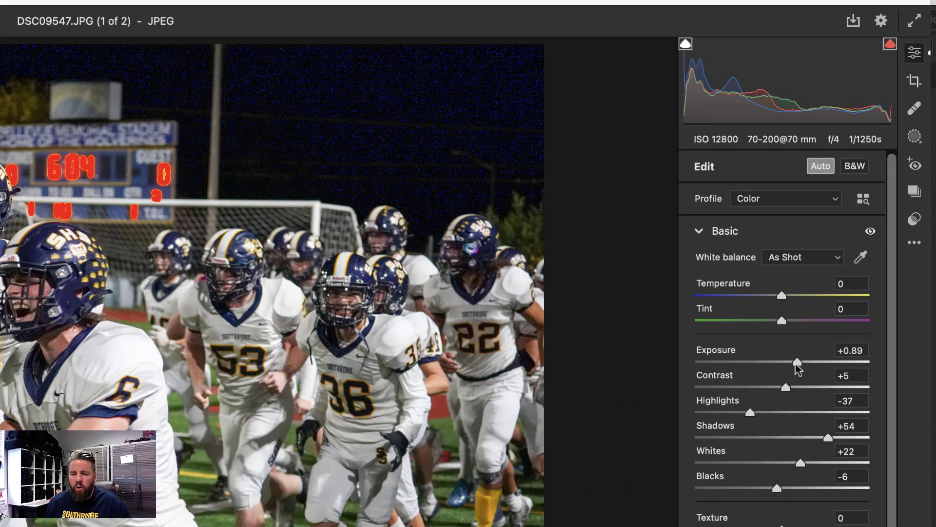
drag(795, 362, 801, 361)
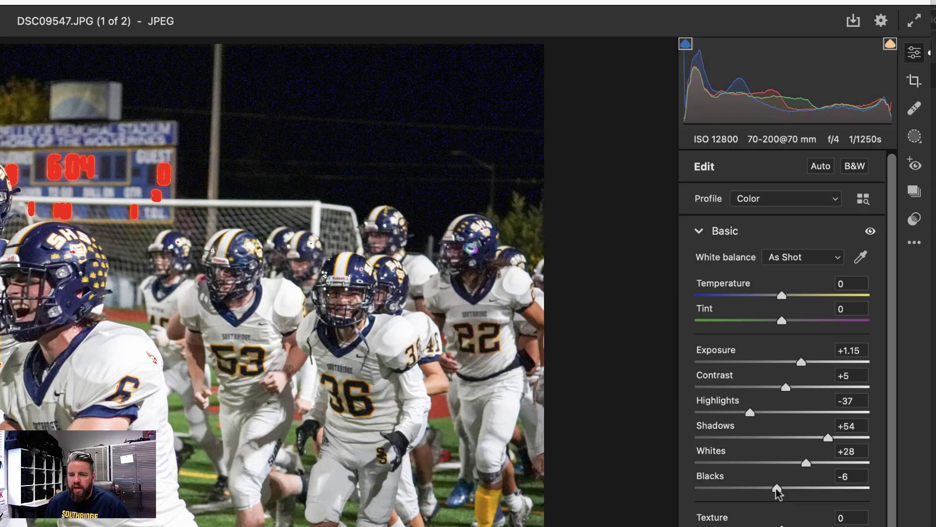
Set Blacks to -42 and turn on the shadow clipping warning
drag(776, 487, 731, 486)
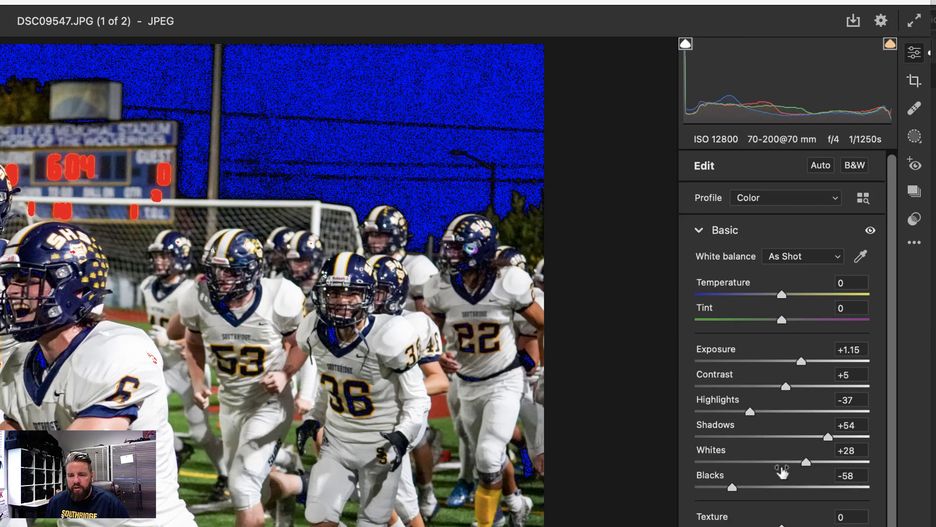
drag(741, 488, 693, 488)
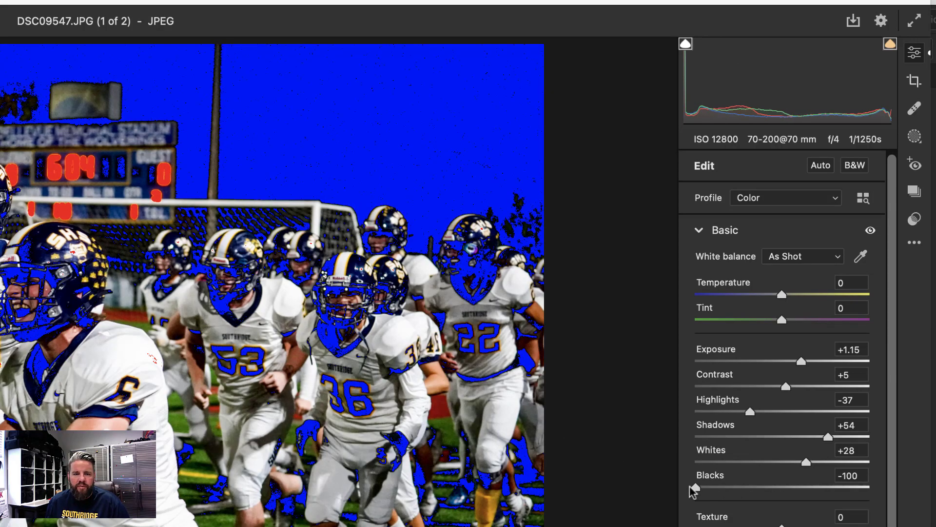
drag(694, 490, 736, 489)
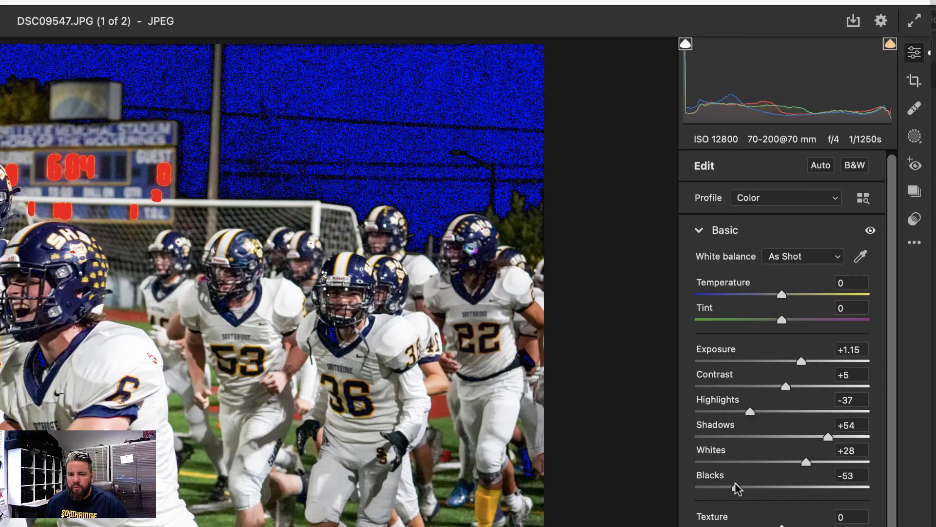
drag(736, 485, 746, 490)
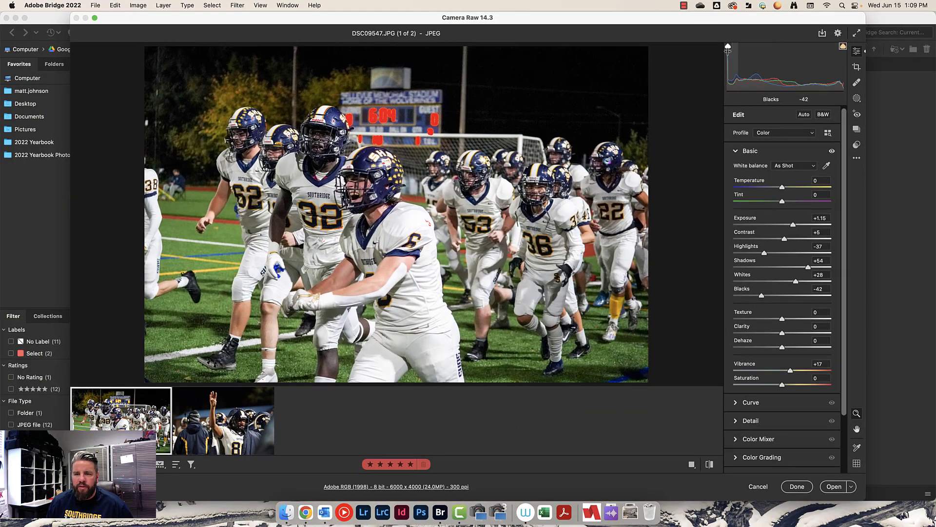
click(727, 47)
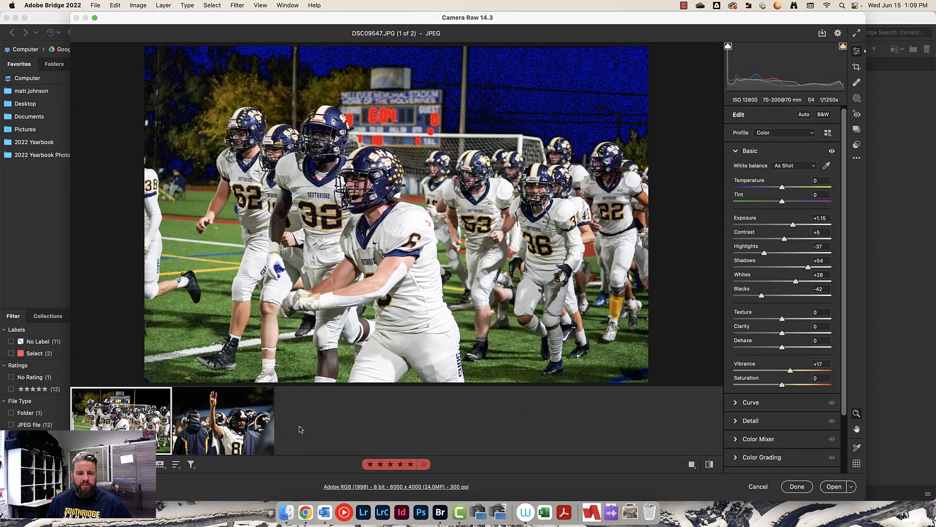
Switch to DSC09745, auto-tone it, and adjust Exposure to +0.95 and Whites to +4
click(224, 420)
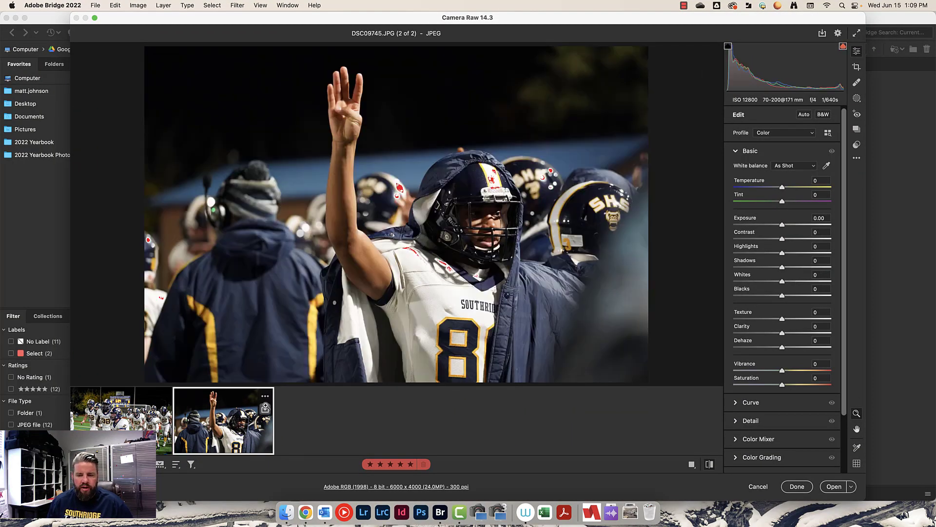
click(804, 115)
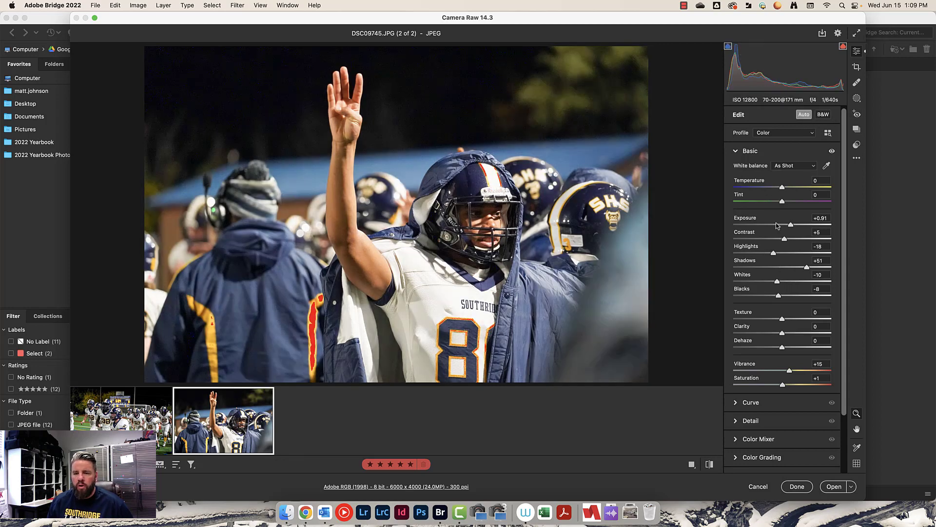
drag(792, 224, 792, 224)
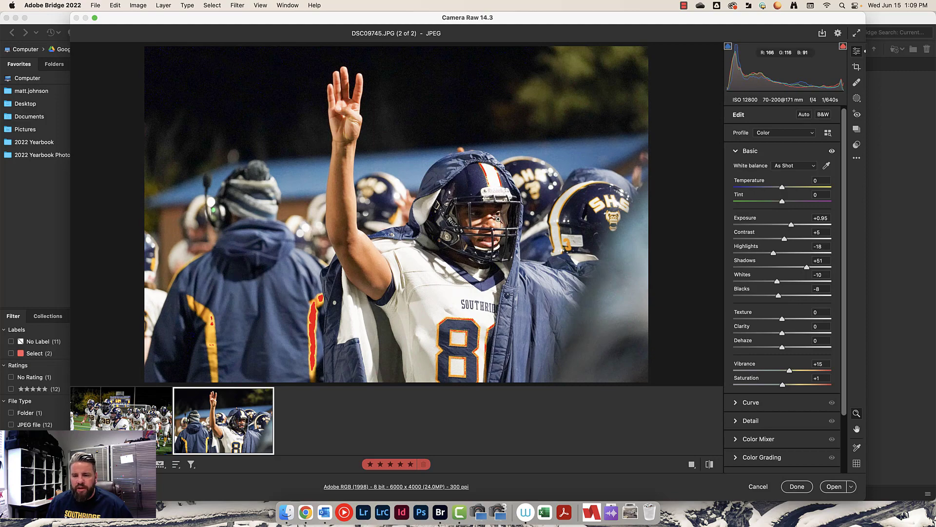
drag(778, 281, 764, 296)
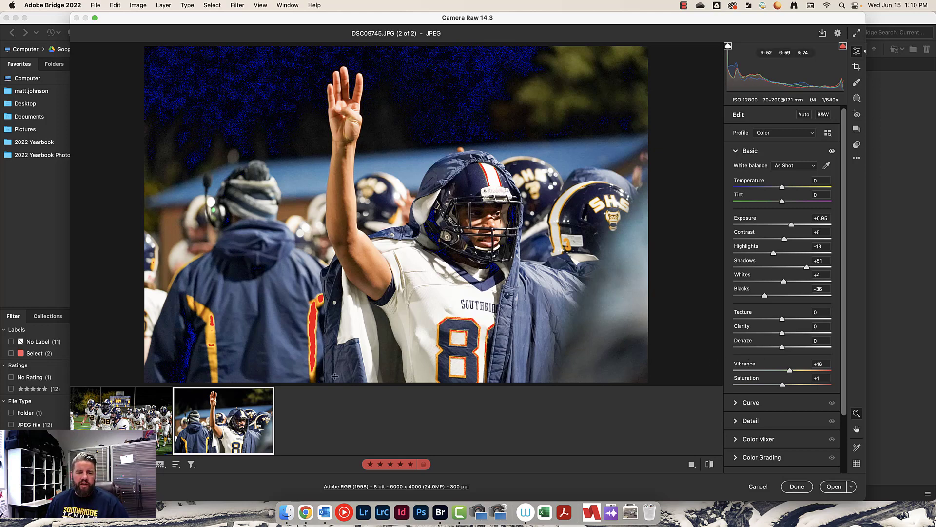
Select both filmstrip photos and bring up the Save Options dialog
mouse_move(220, 409)
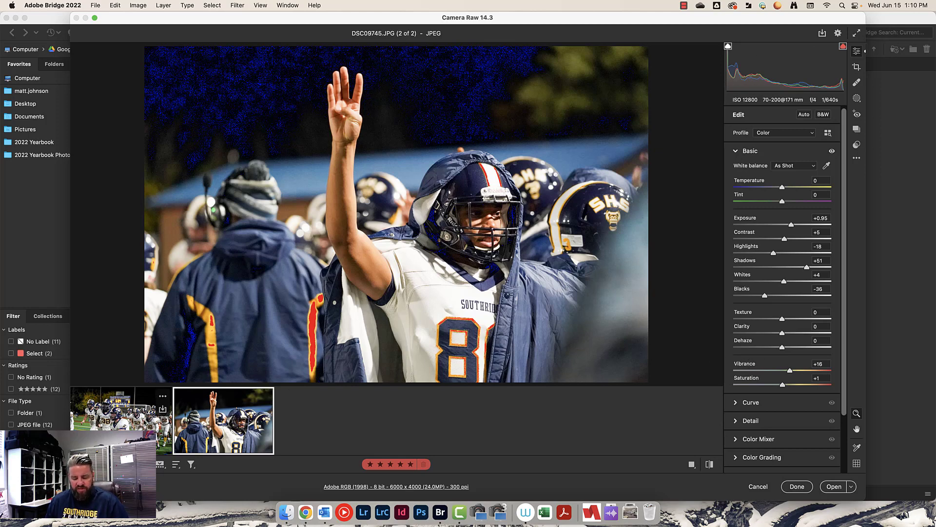
key(super+a)
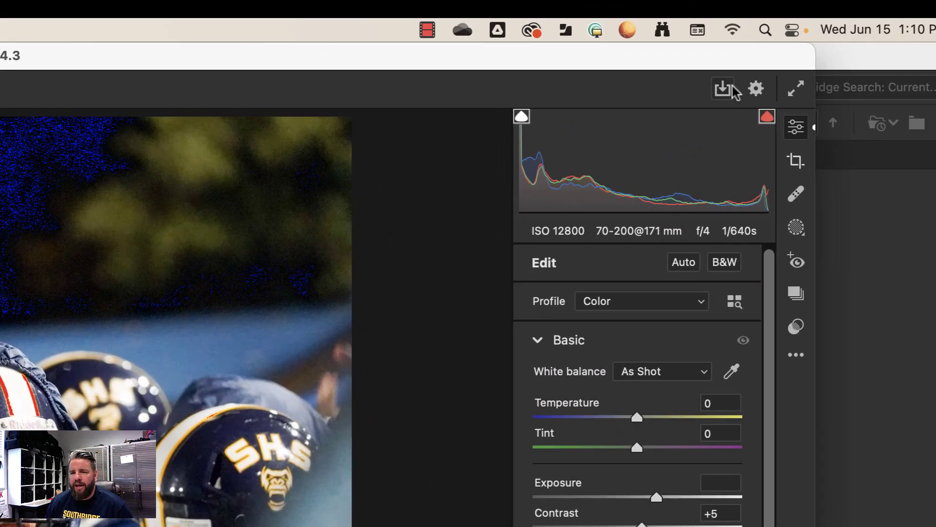
click(722, 90)
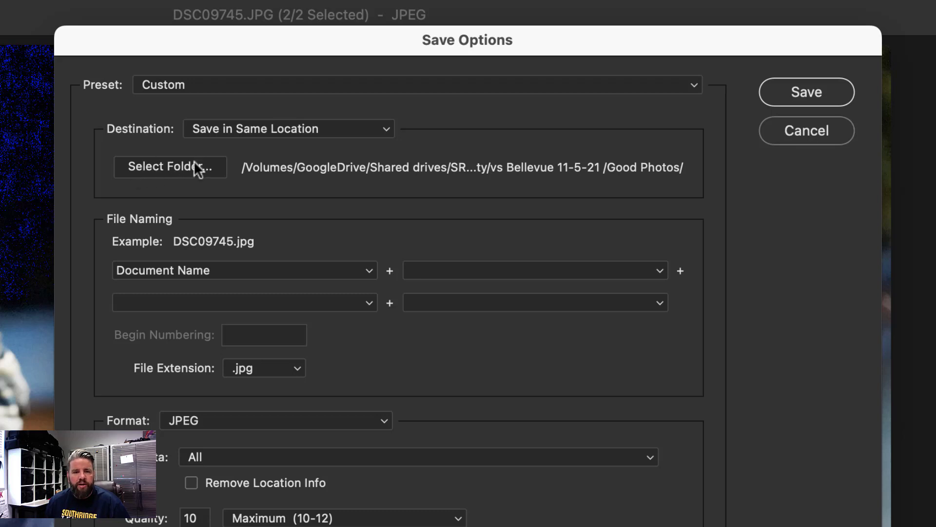
Set the save destination to the RTU subfolder inside Good Photos
click(181, 165)
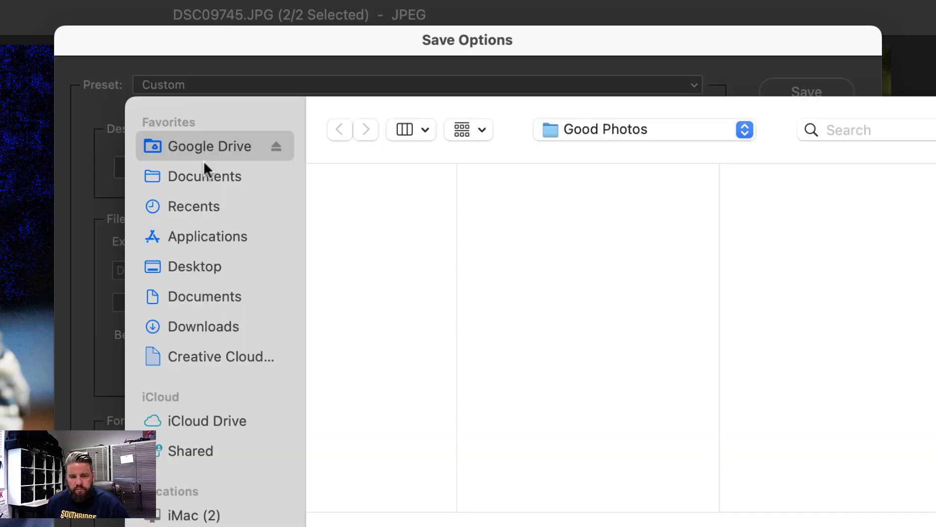
click(581, 127)
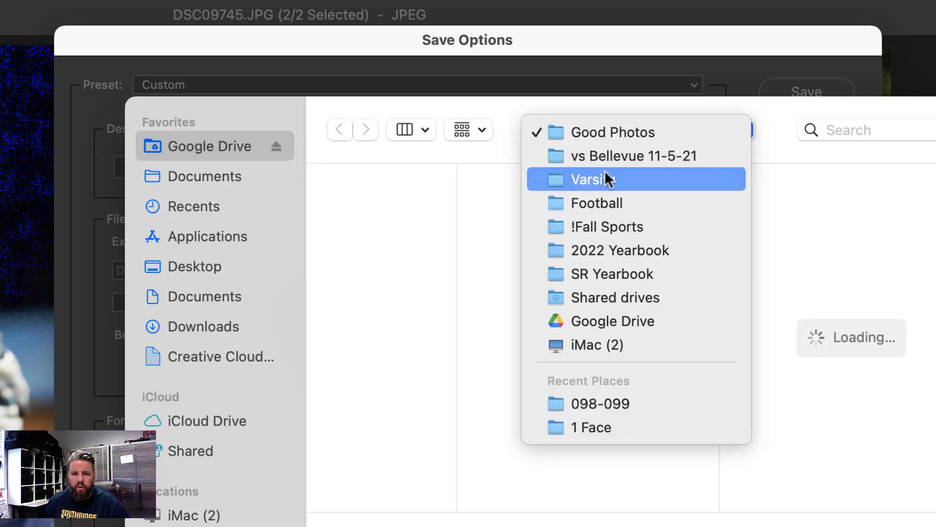
click(609, 131)
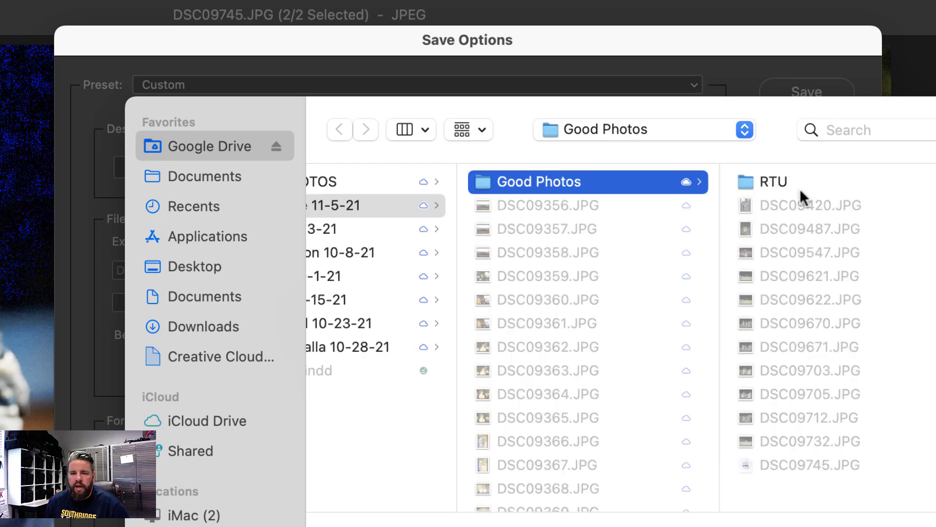
click(771, 181)
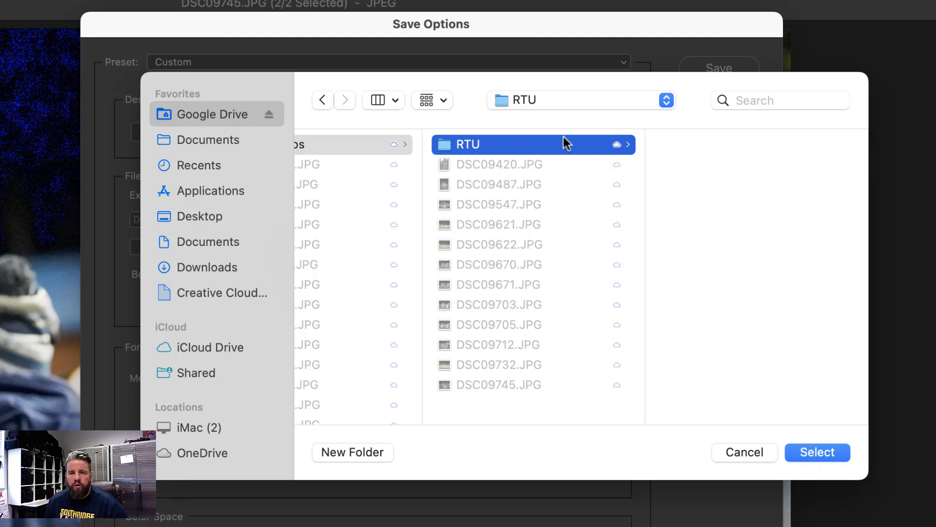
click(804, 452)
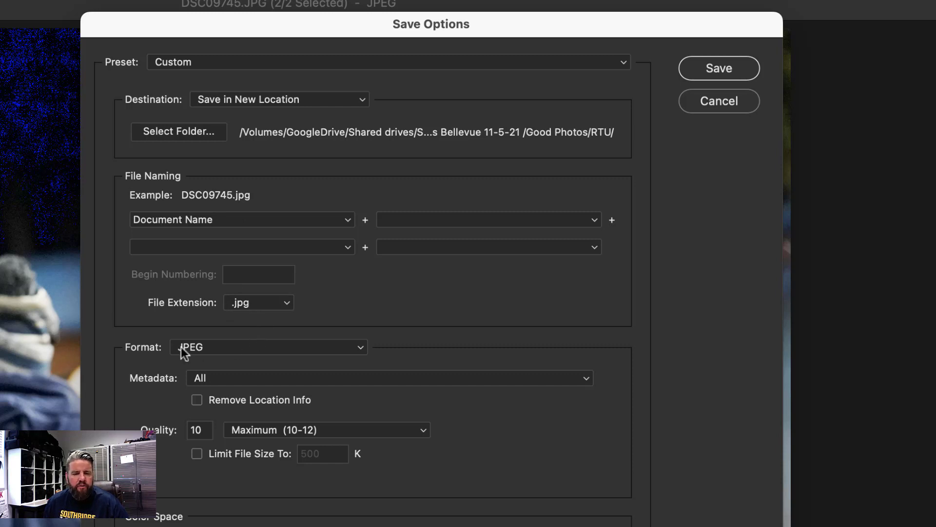
Keep JPEG as the format and save both edited photos to Good Photos/RTU
click(213, 352)
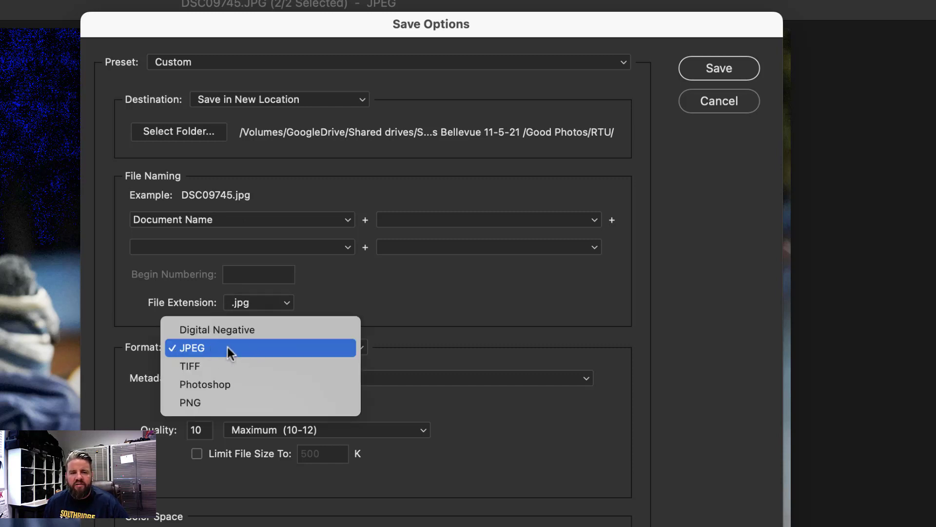
click(206, 348)
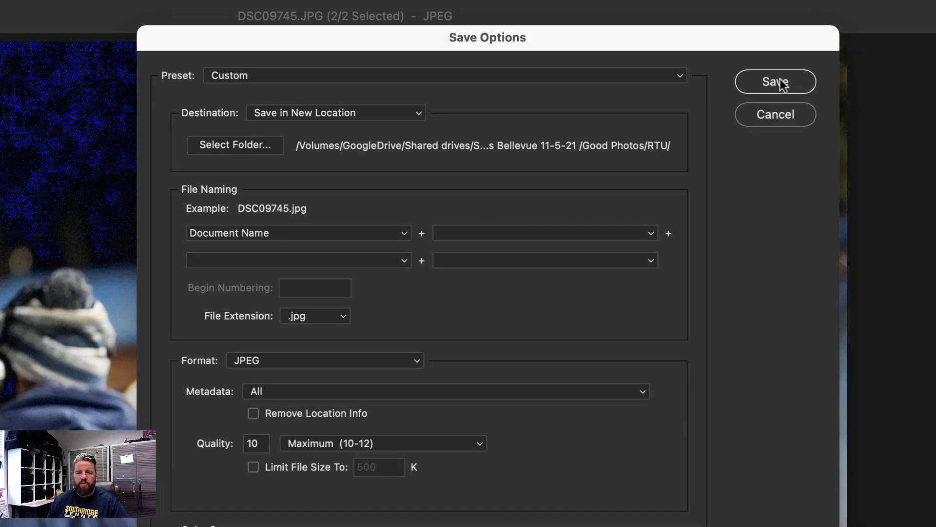
click(782, 84)
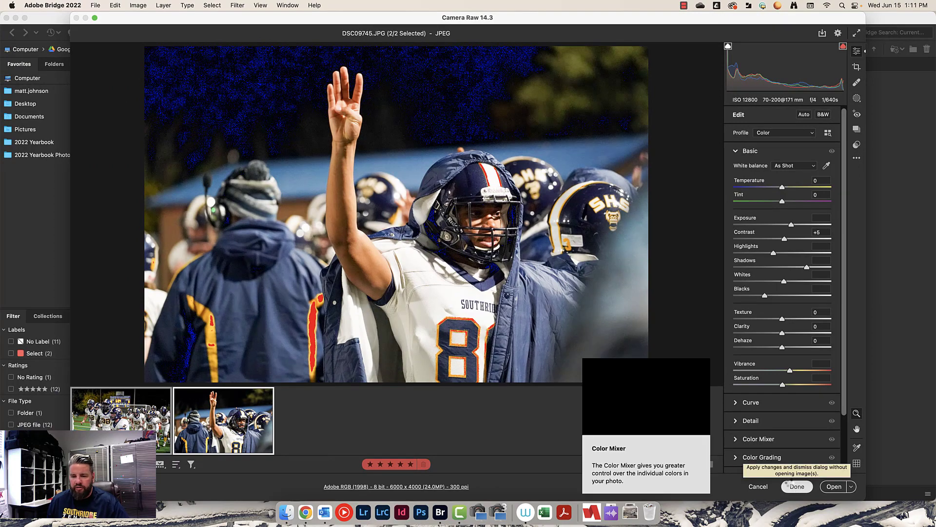
Finish in Camera Raw with Done, keeping the edits
click(798, 487)
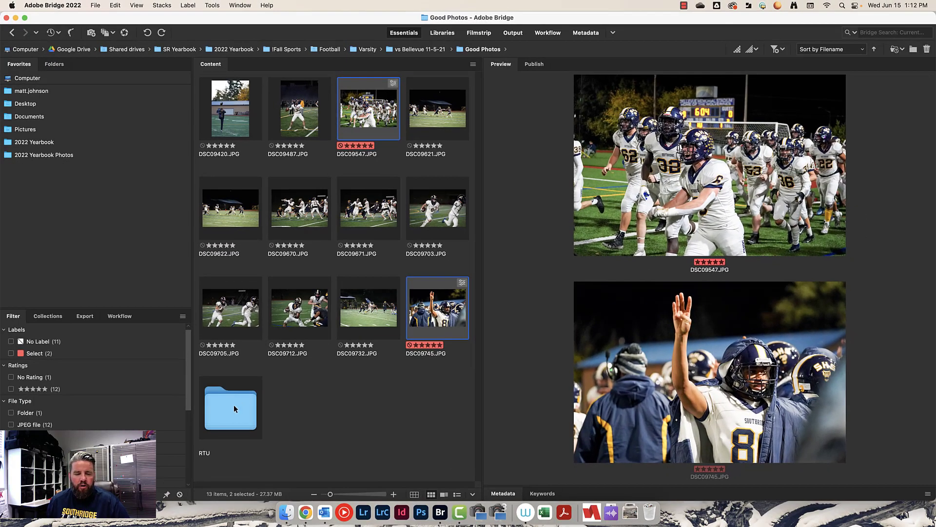
Open the RTU folder and compare previews of the saved DSC09547 and DSC09745 JPEGs
double_click(233, 405)
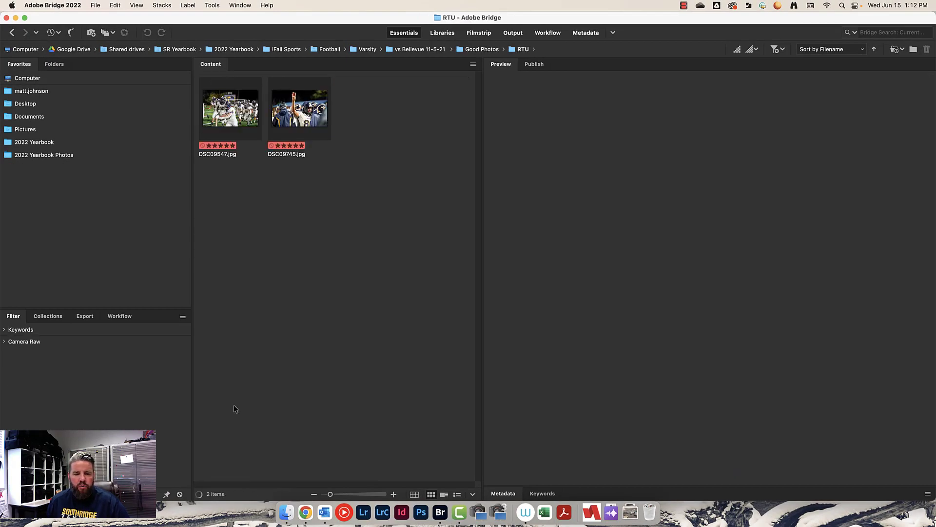
click(248, 93)
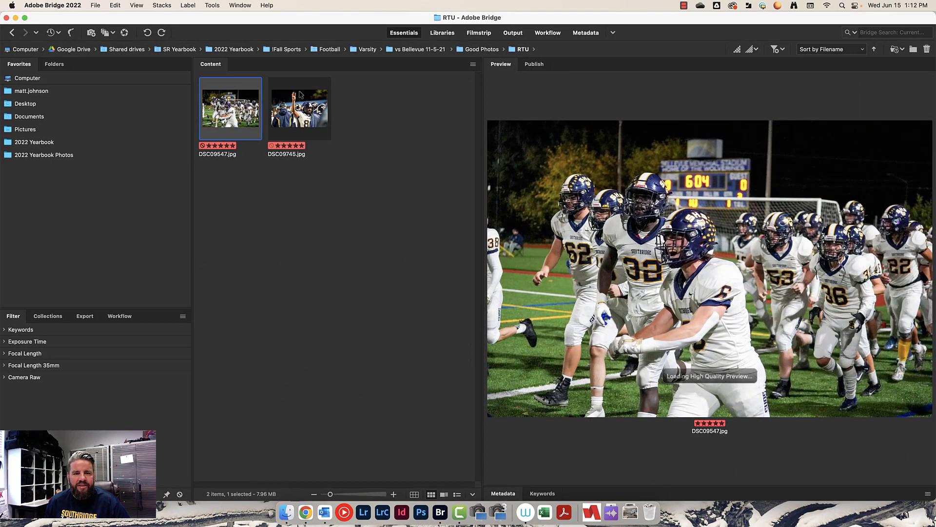
click(283, 94)
click(247, 96)
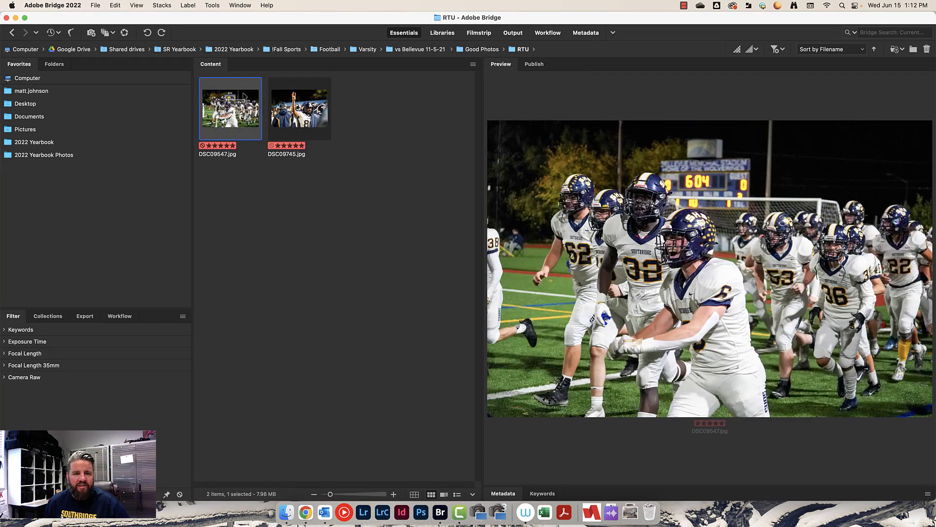
click(297, 93)
click(248, 96)
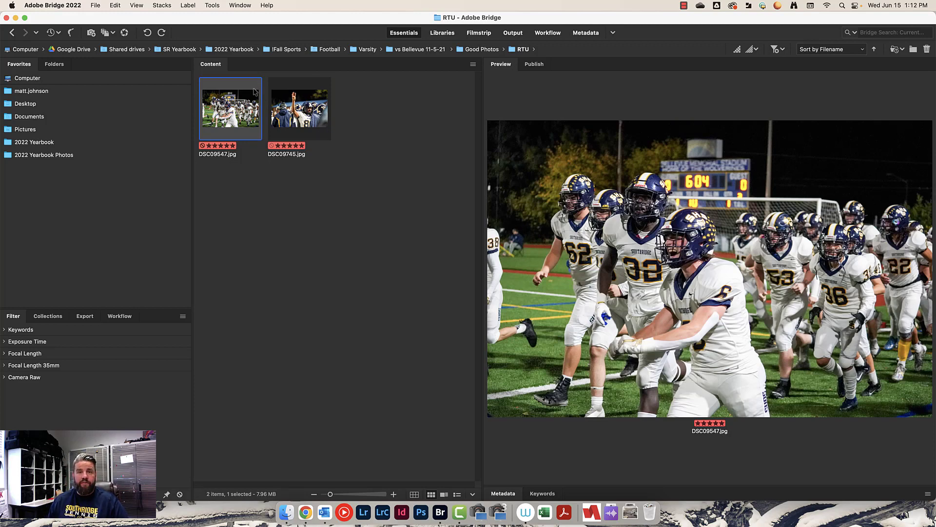
click(306, 103)
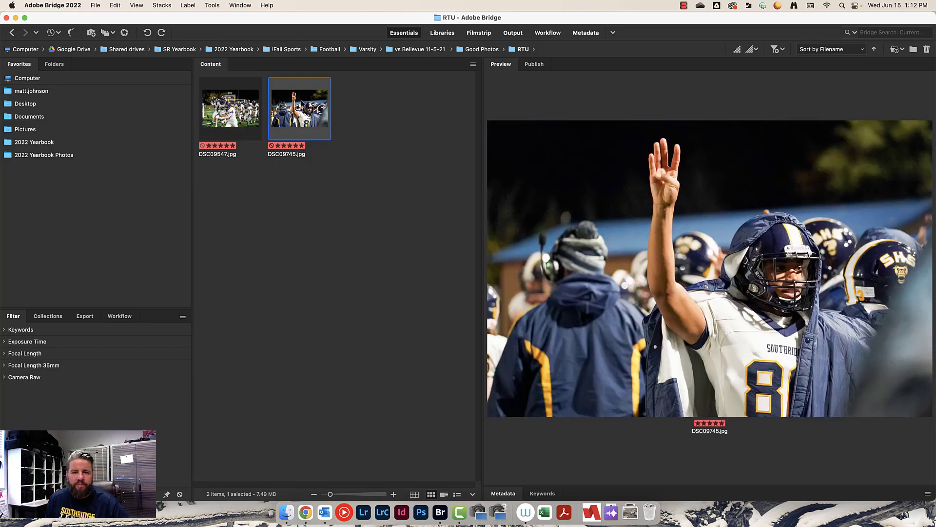
Move DSC09745.jpg from RTU to the Trash and confirm
right_click(296, 103)
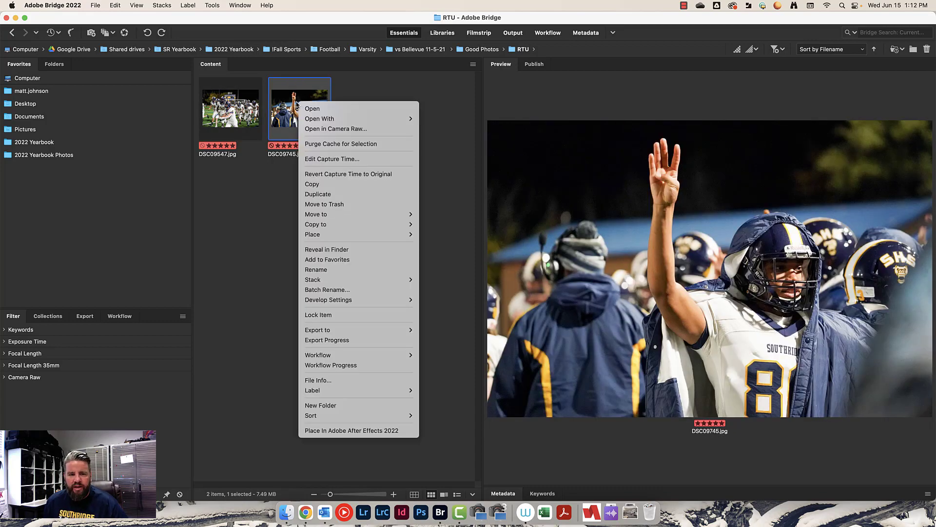
click(338, 204)
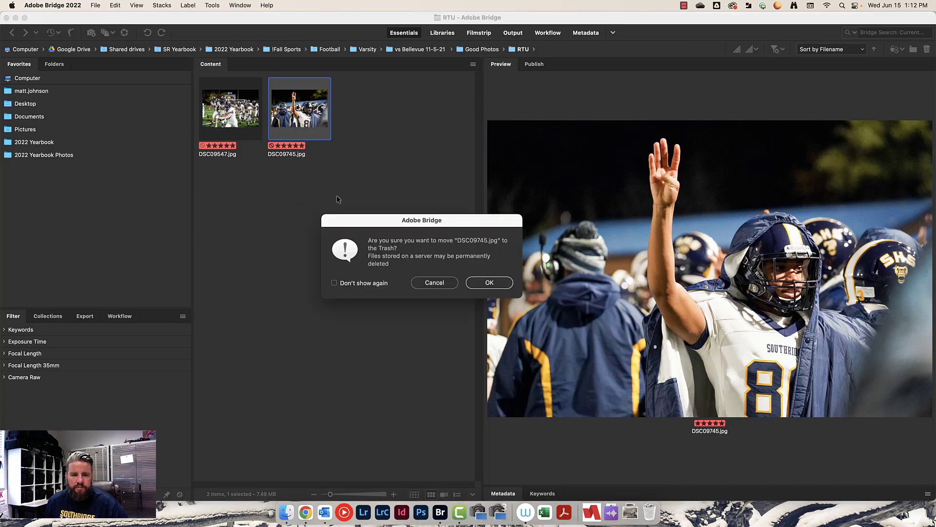
click(490, 282)
Reopen the original DSC09745 from Good Photos in Camera Raw and set Vibrance +2, Temperature -8
click(480, 49)
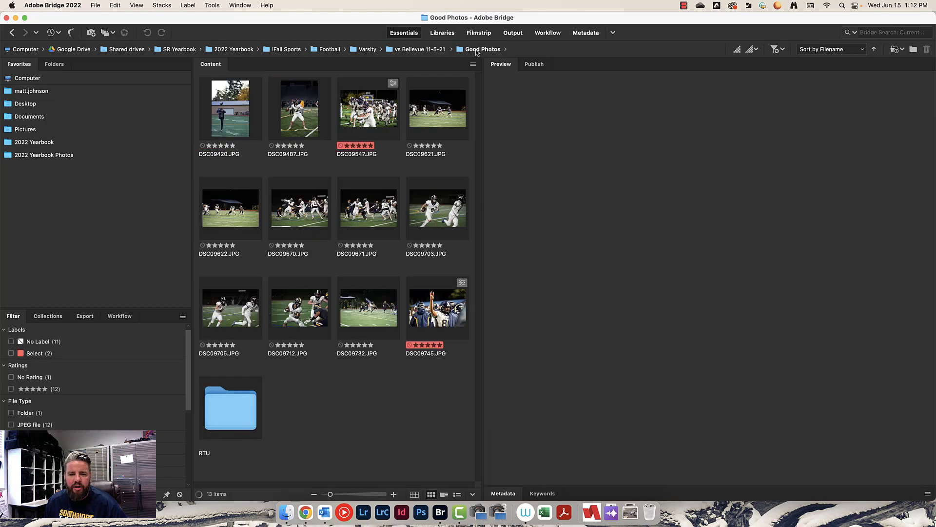
click(427, 318)
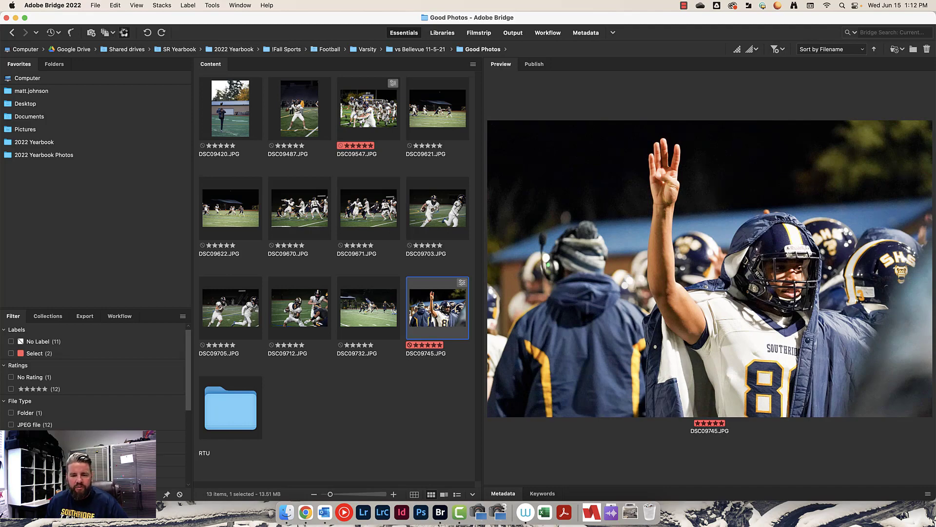
click(124, 32)
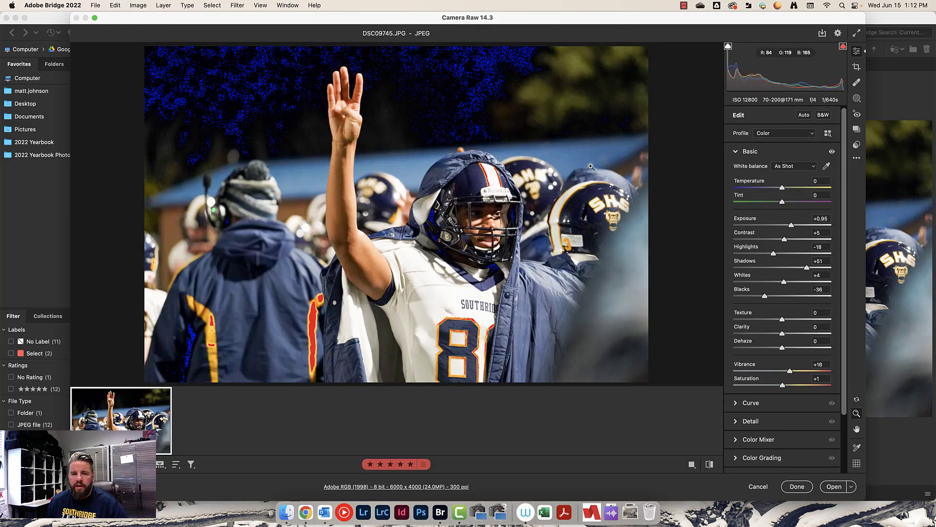
drag(790, 373, 784, 372)
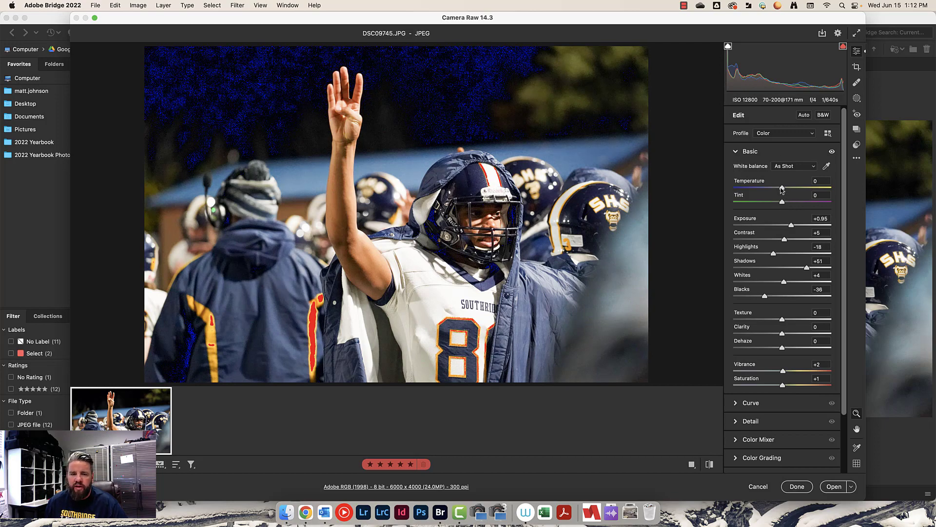
drag(781, 190, 778, 189)
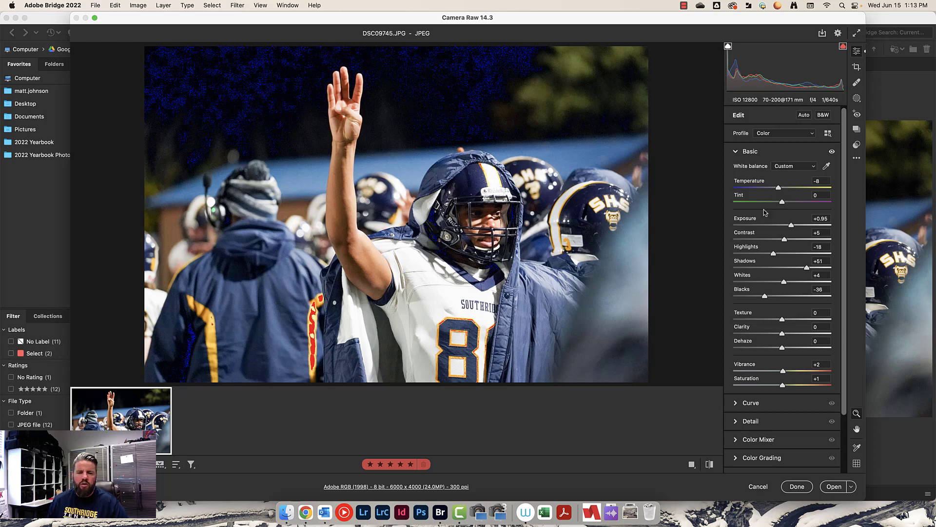
Save the re-edited DSC09745 as a JPEG into Good Photos/RTU and close Camera Raw, keeping the edits
click(823, 34)
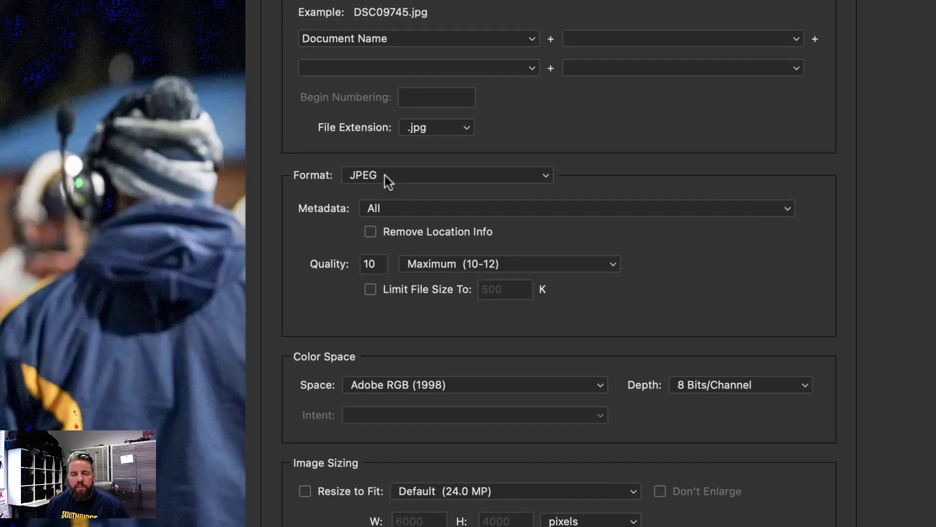
click(386, 179)
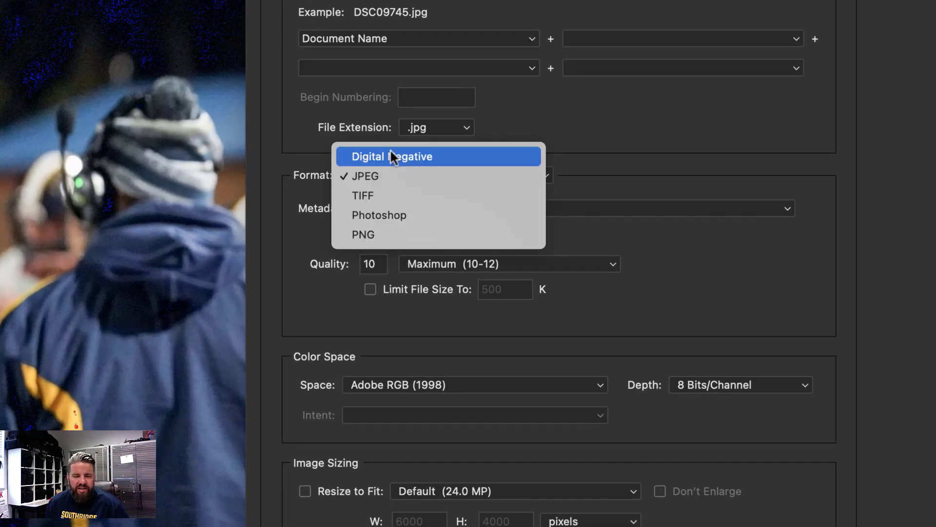
click(403, 157)
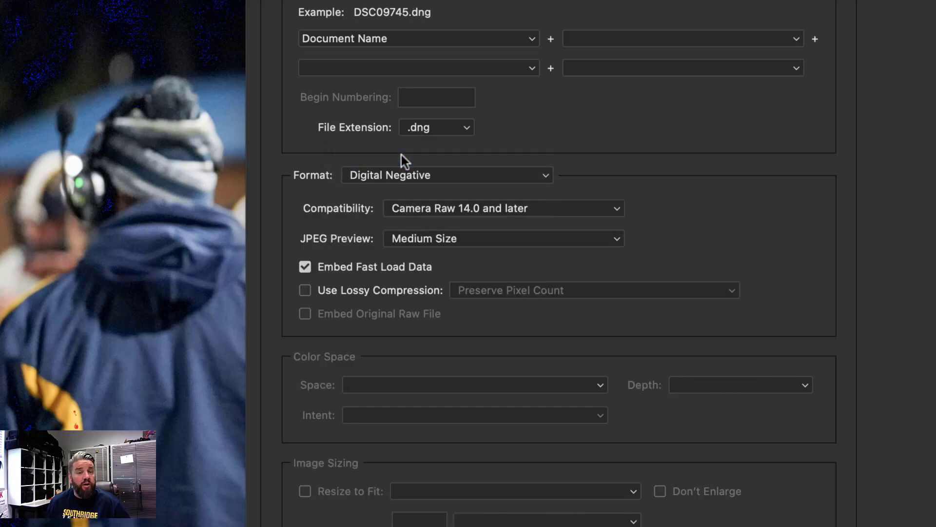
click(390, 178)
click(393, 198)
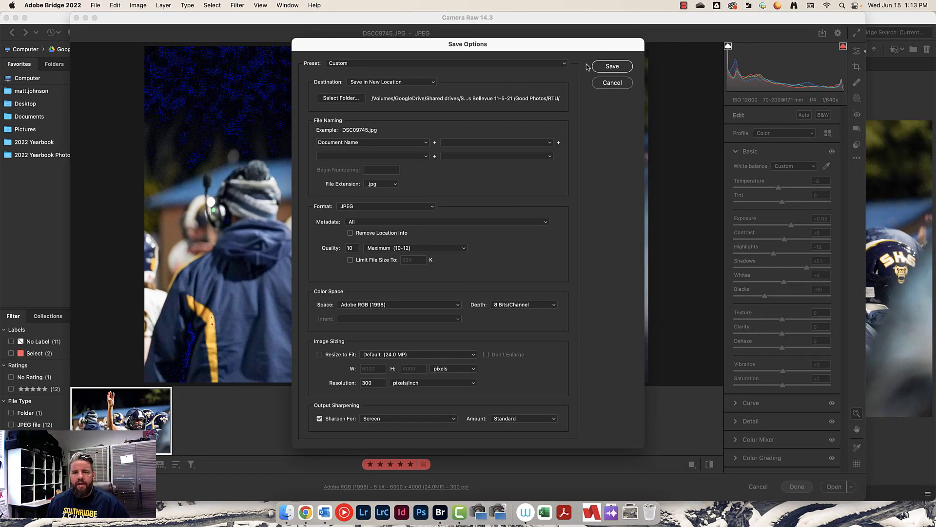
click(612, 66)
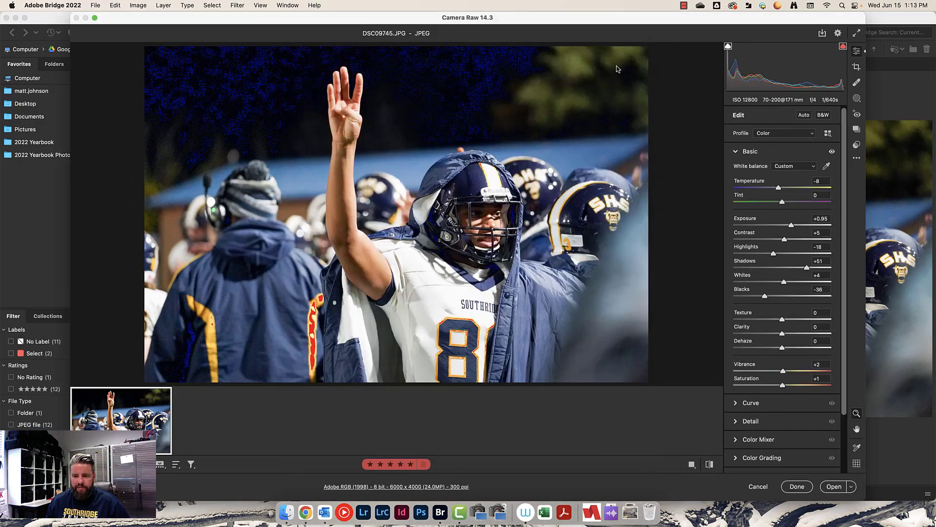
click(797, 486)
Preview DSC09745.jpg and DSC09547.jpg in RTU, then open !Fall Sports and its Cross Country folder
click(223, 413)
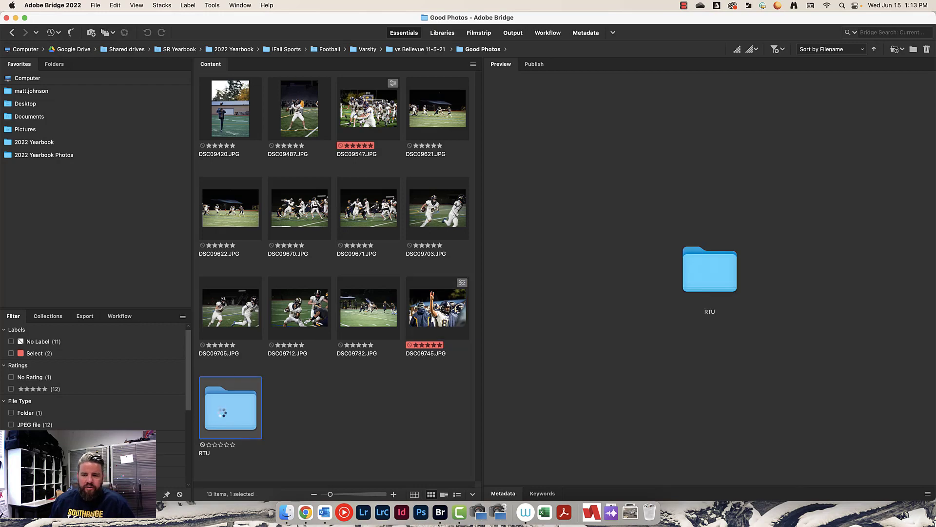
double_click(222, 412)
click(282, 103)
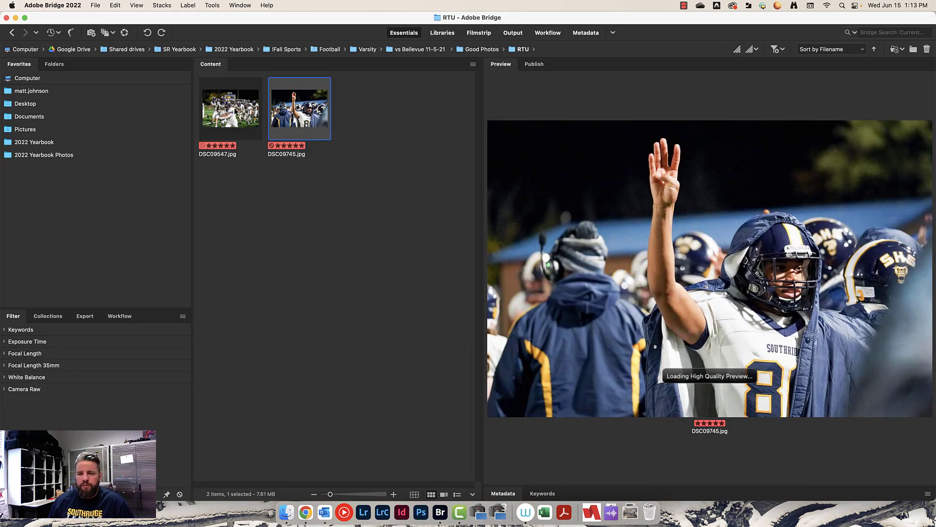
click(230, 108)
click(299, 108)
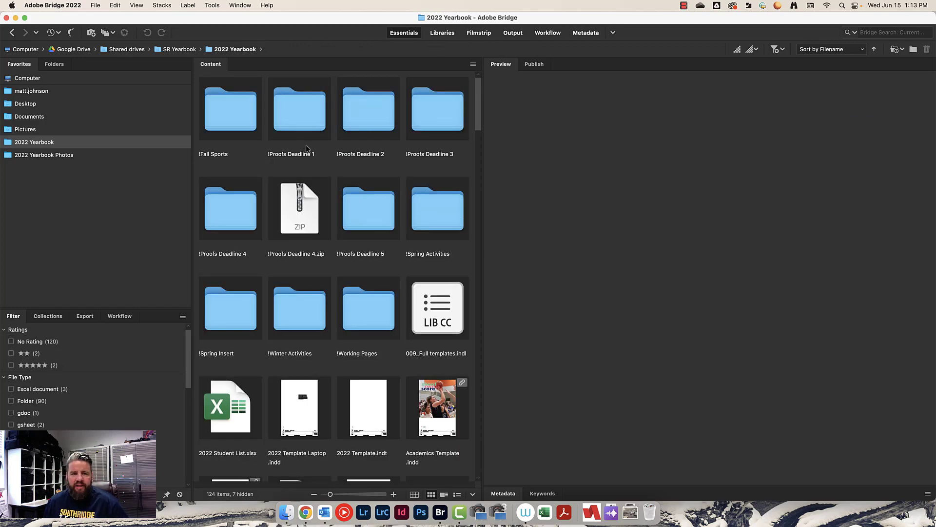
double_click(235, 125)
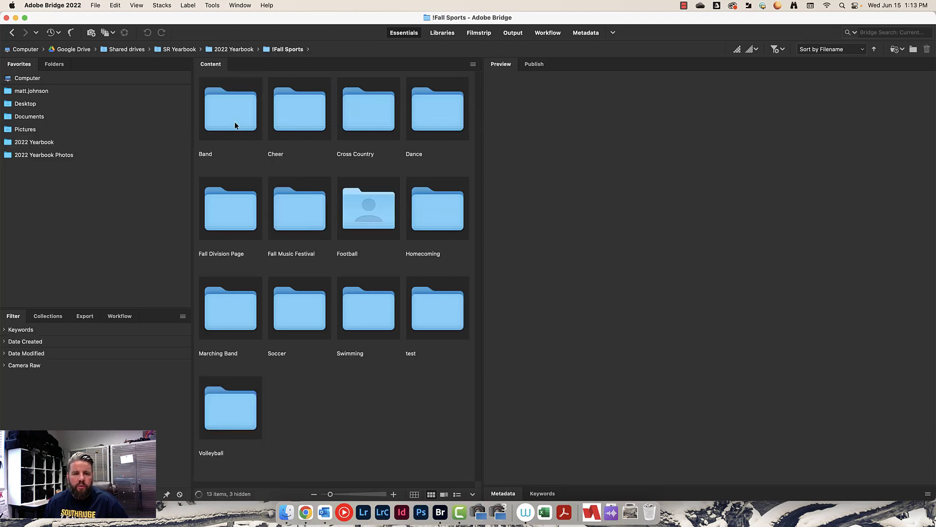
double_click(357, 112)
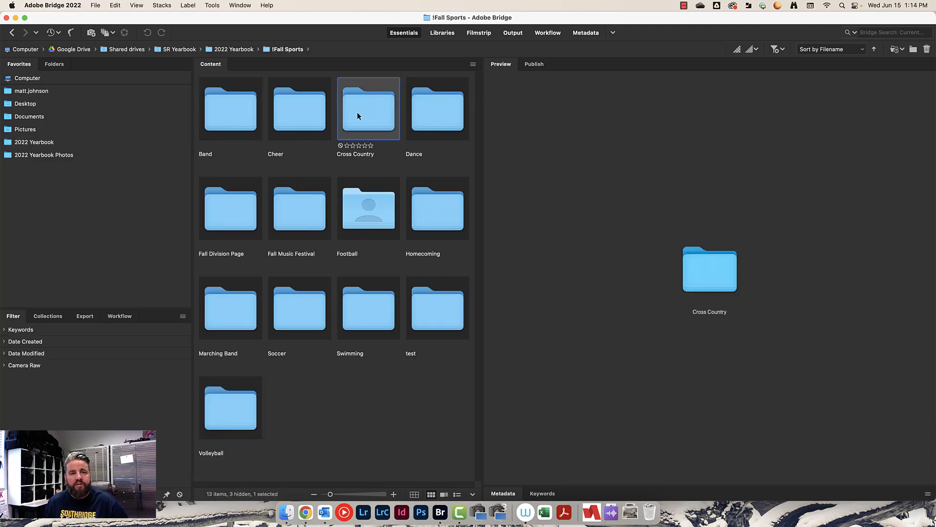